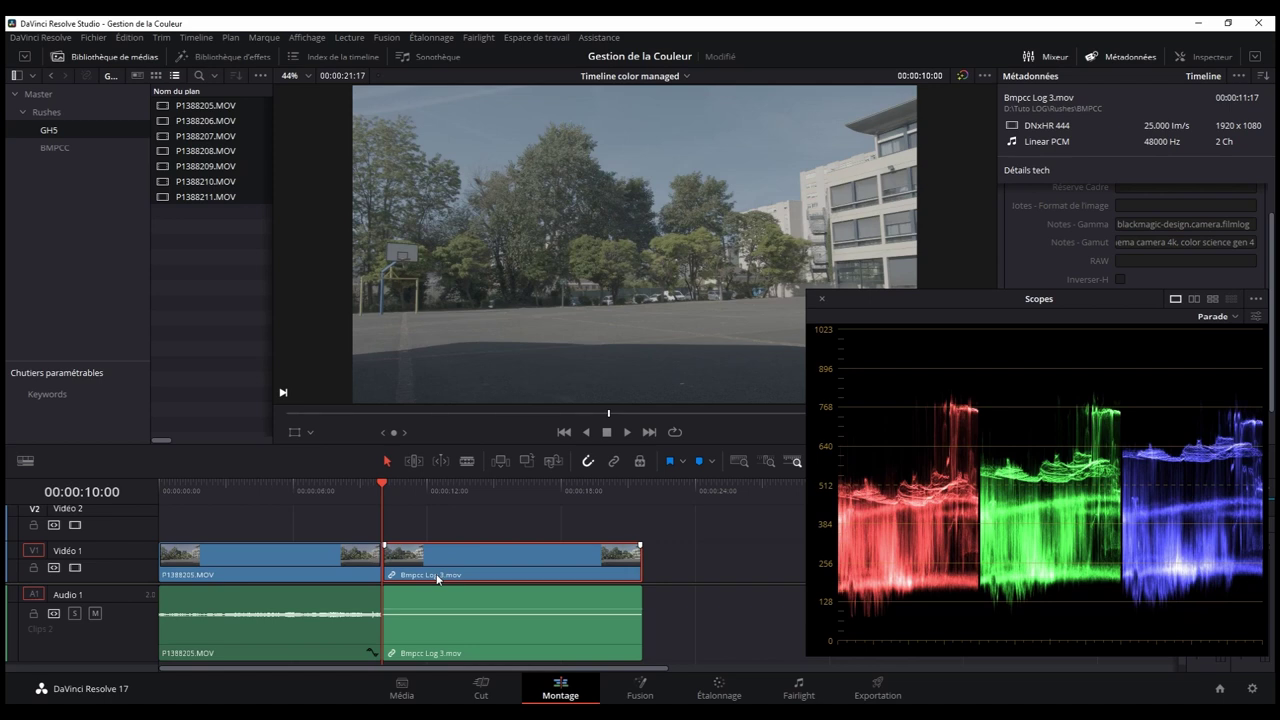
Step: Apply the Panasonic V-Log to V-709 LUT to all clips in the GH5 bin
key("Home")
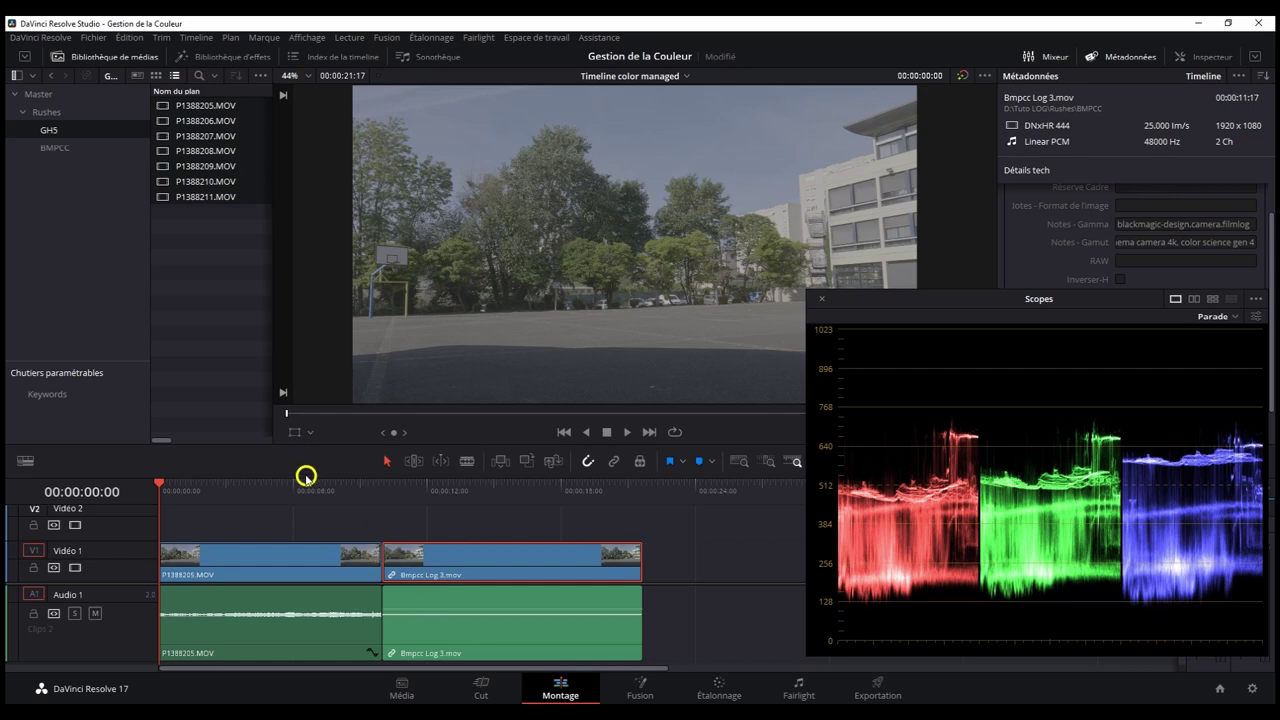
left_click_drag(228, 232, 234, 103)
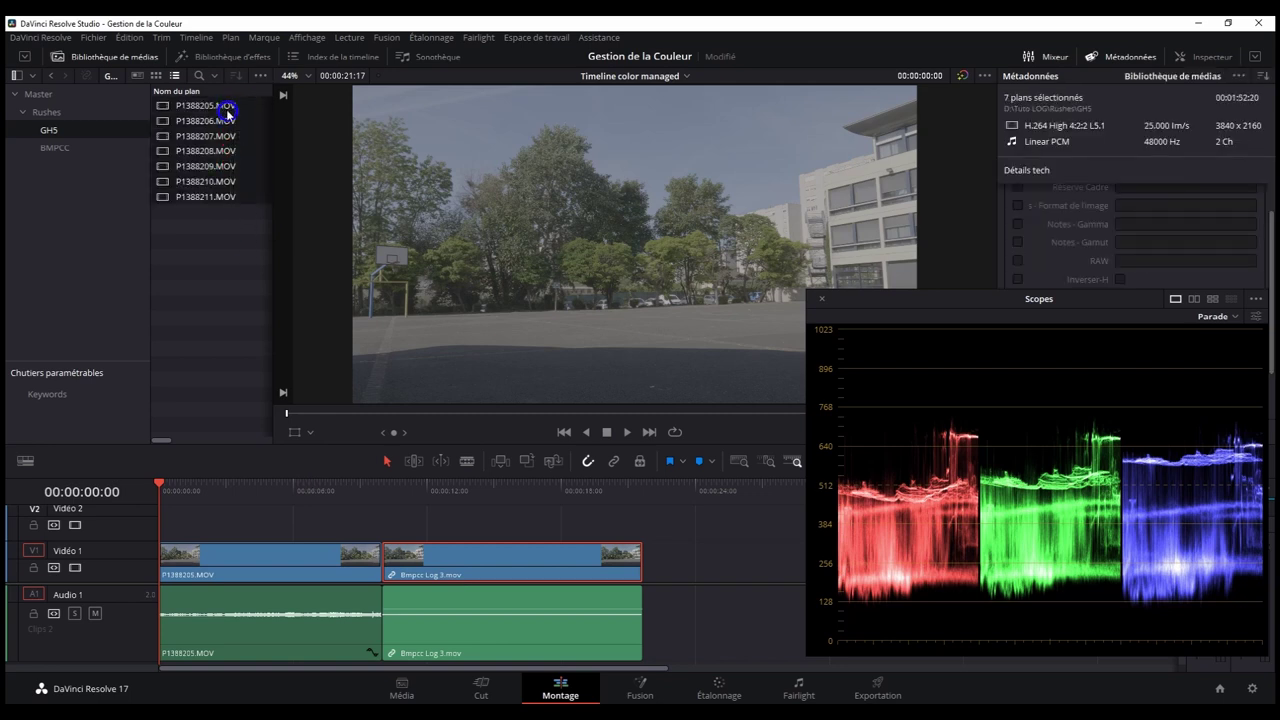
right_click(227, 110)
mouse_move(496, 383)
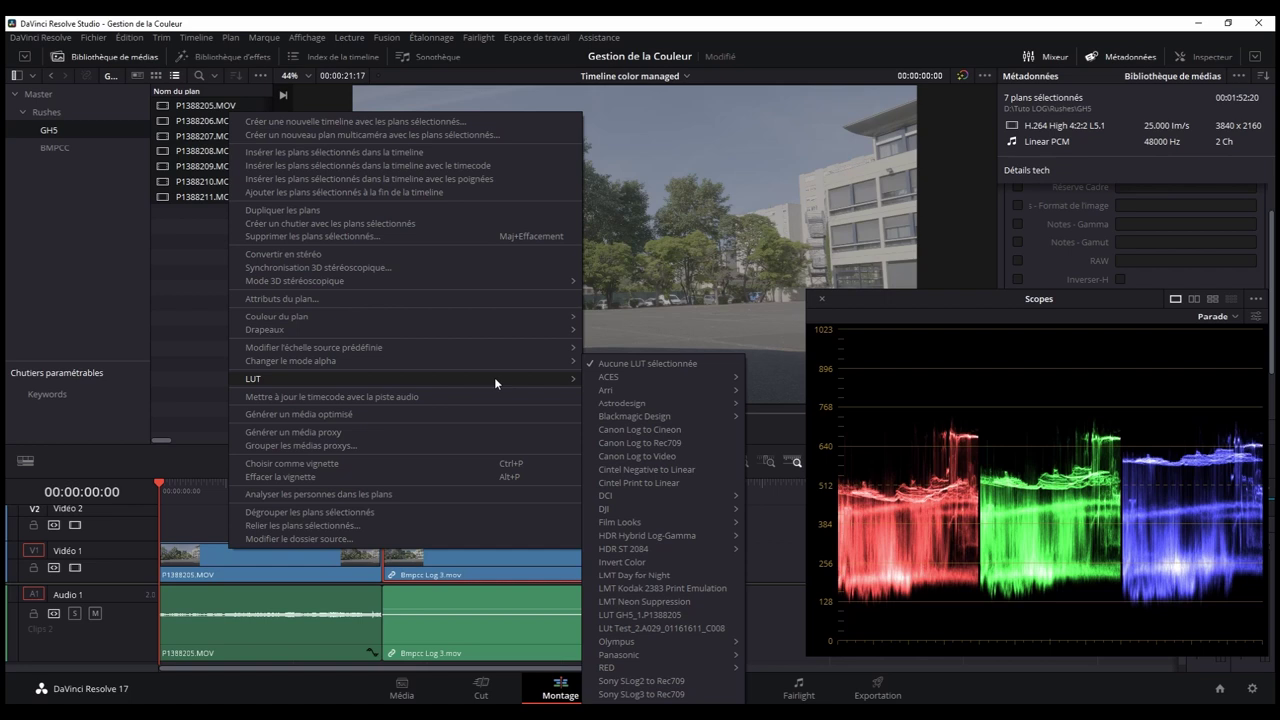
mouse_move(695, 656)
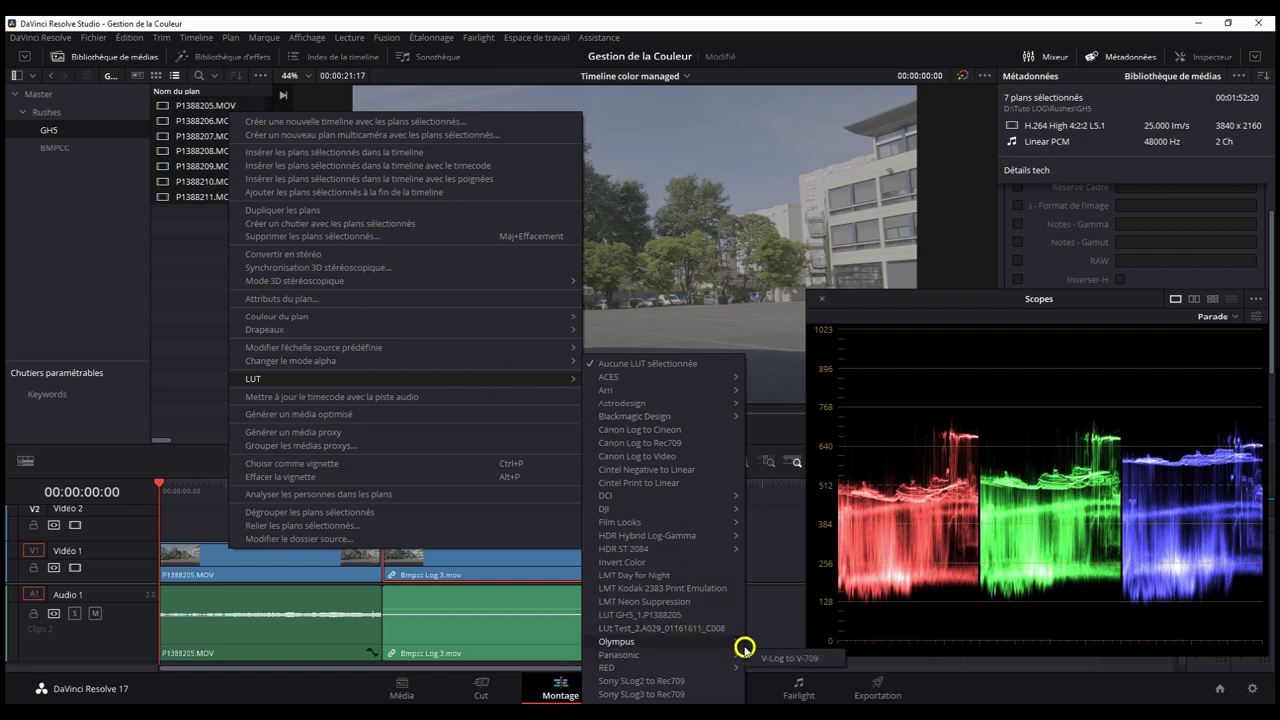
left_click(781, 658)
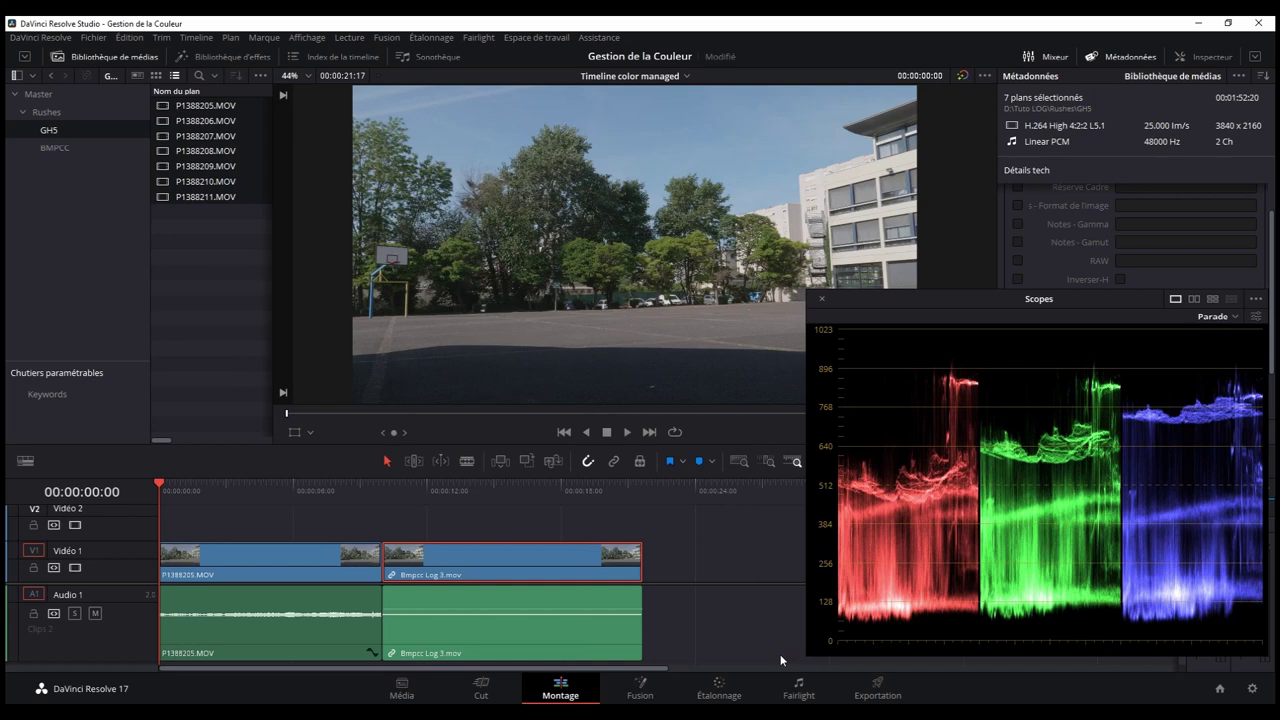
Step: Apply a Blackmagic Design LUT to all clips in the BMPCC bin
left_click(54, 147)
left_click_drag(176, 207, 187, 108)
right_click(187, 108)
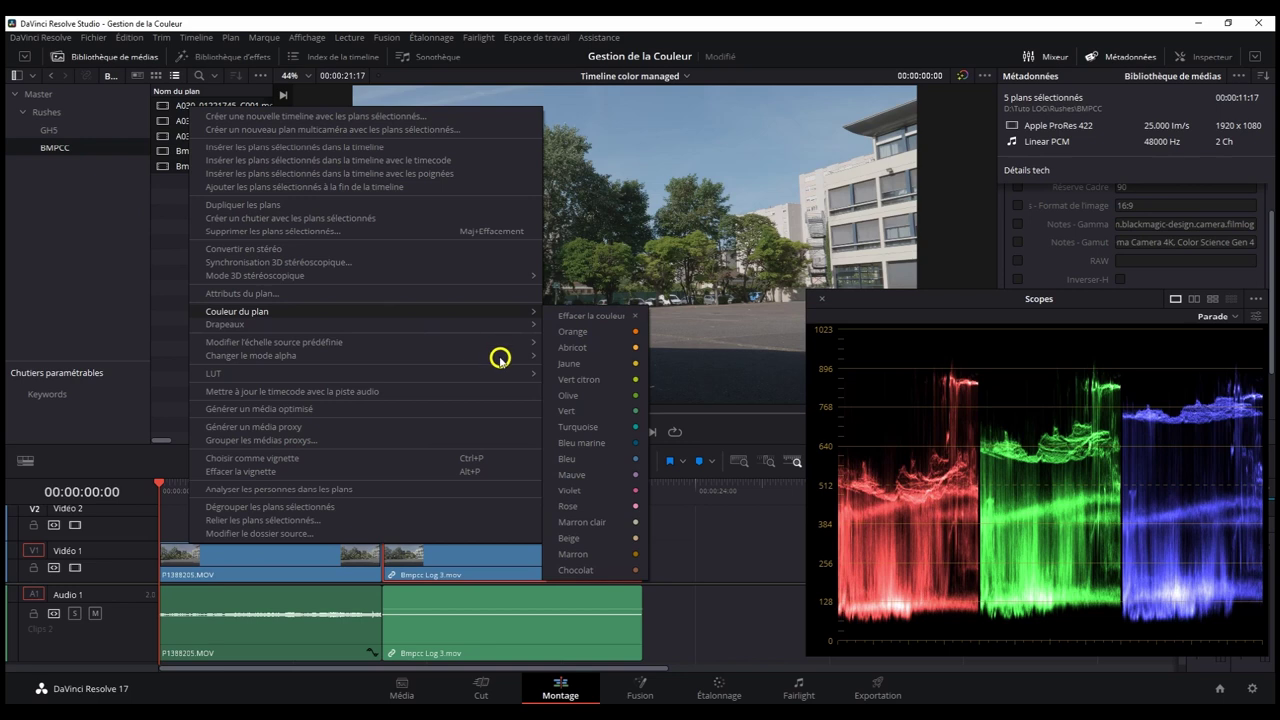
mouse_move(628, 418)
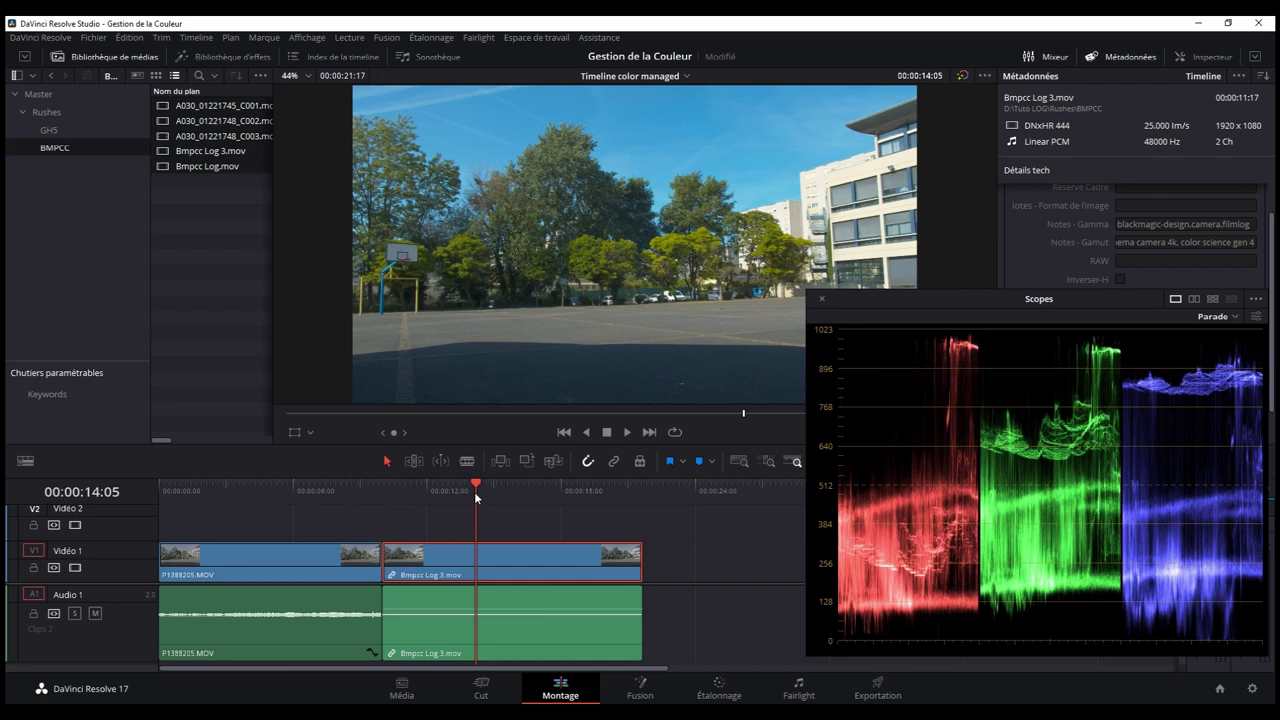
Step: Apply the Blackmagic Cinema Camera Film to Rec709 LUT to all clips in the GH5 bin
left_click(260, 553)
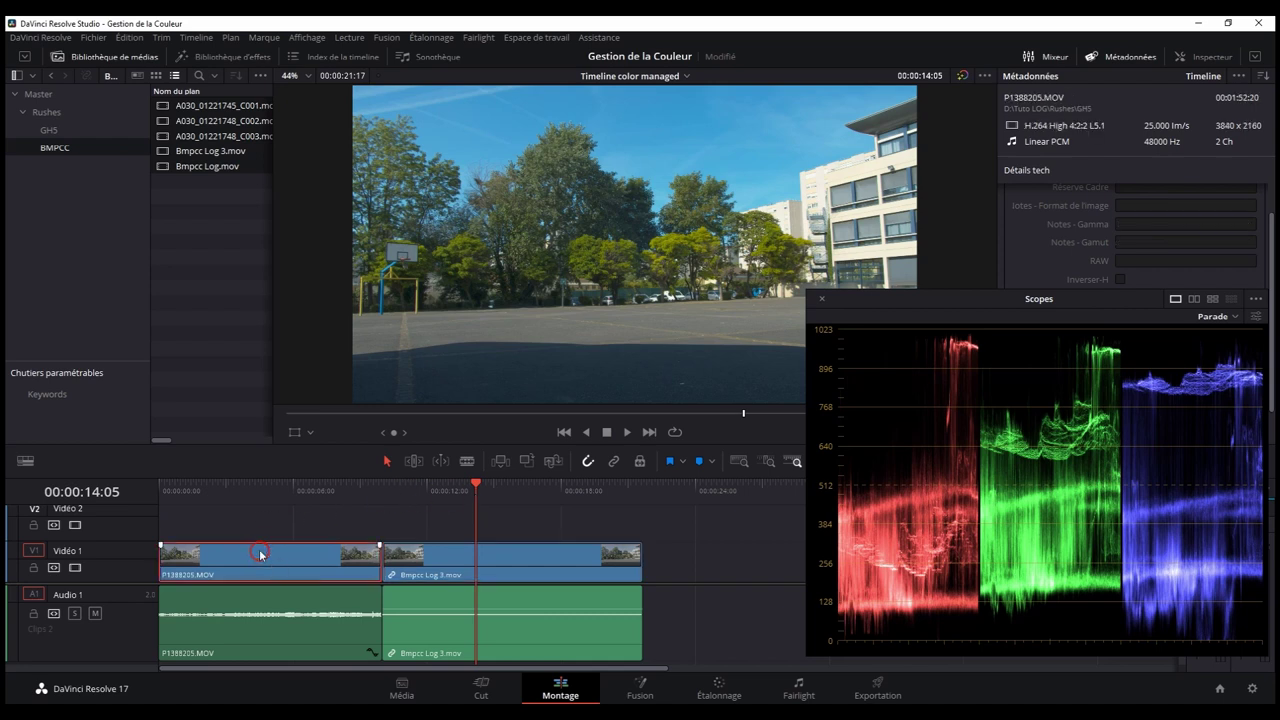
left_click(201, 489)
left_click(48, 130)
left_click_drag(192, 225, 208, 103)
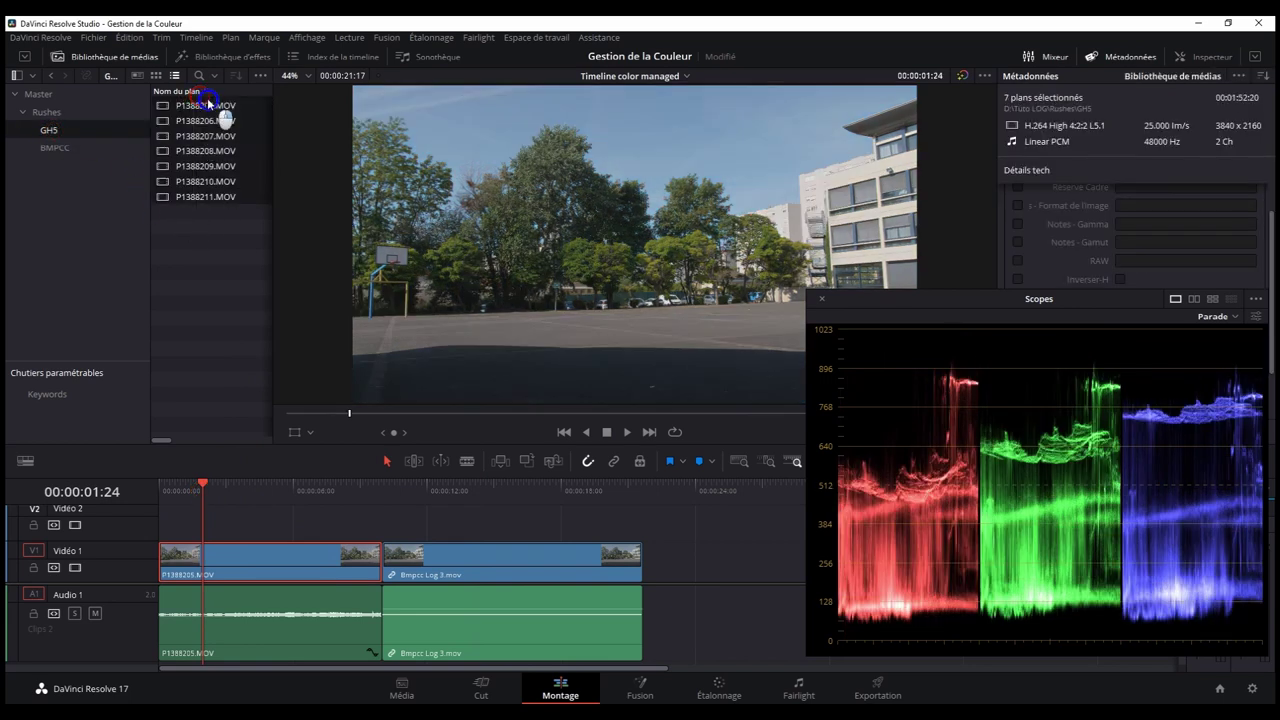
right_click(208, 103)
mouse_move(554, 367)
mouse_move(683, 418)
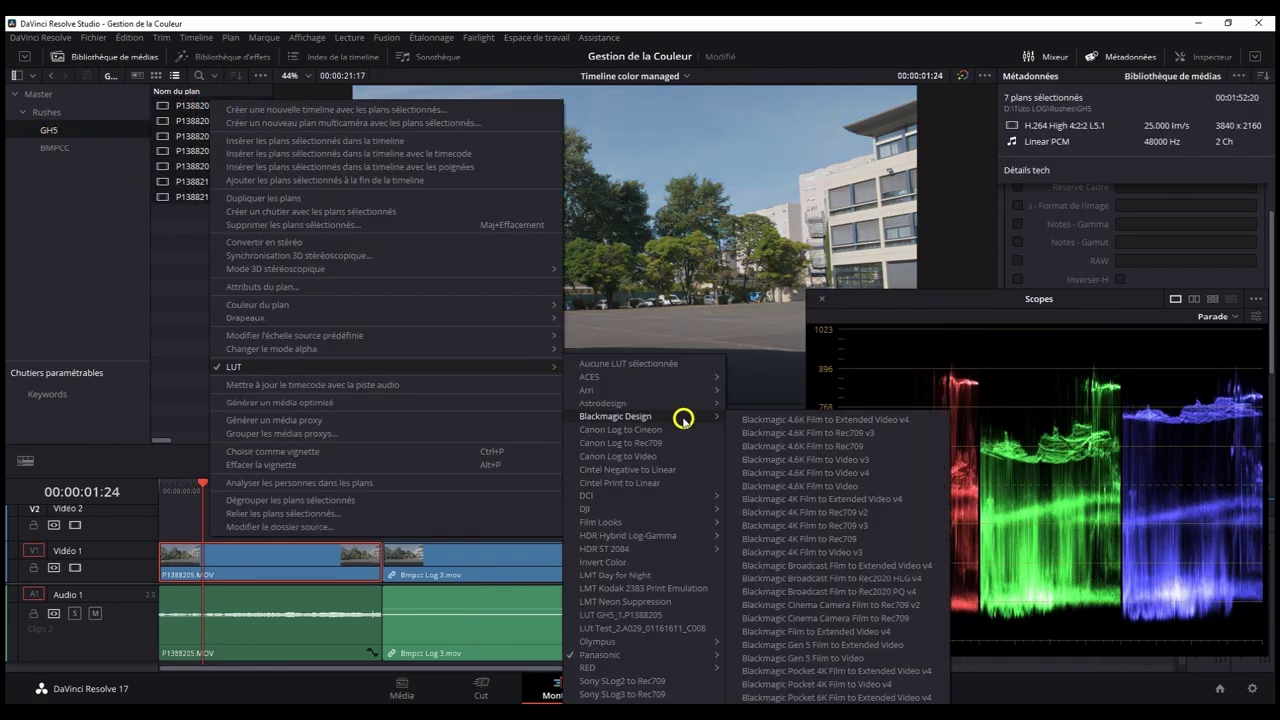
left_click(871, 619)
Step: Switch the LUT of all GH5 clips to Sony SLog2 to Rec709
right_click(222, 194)
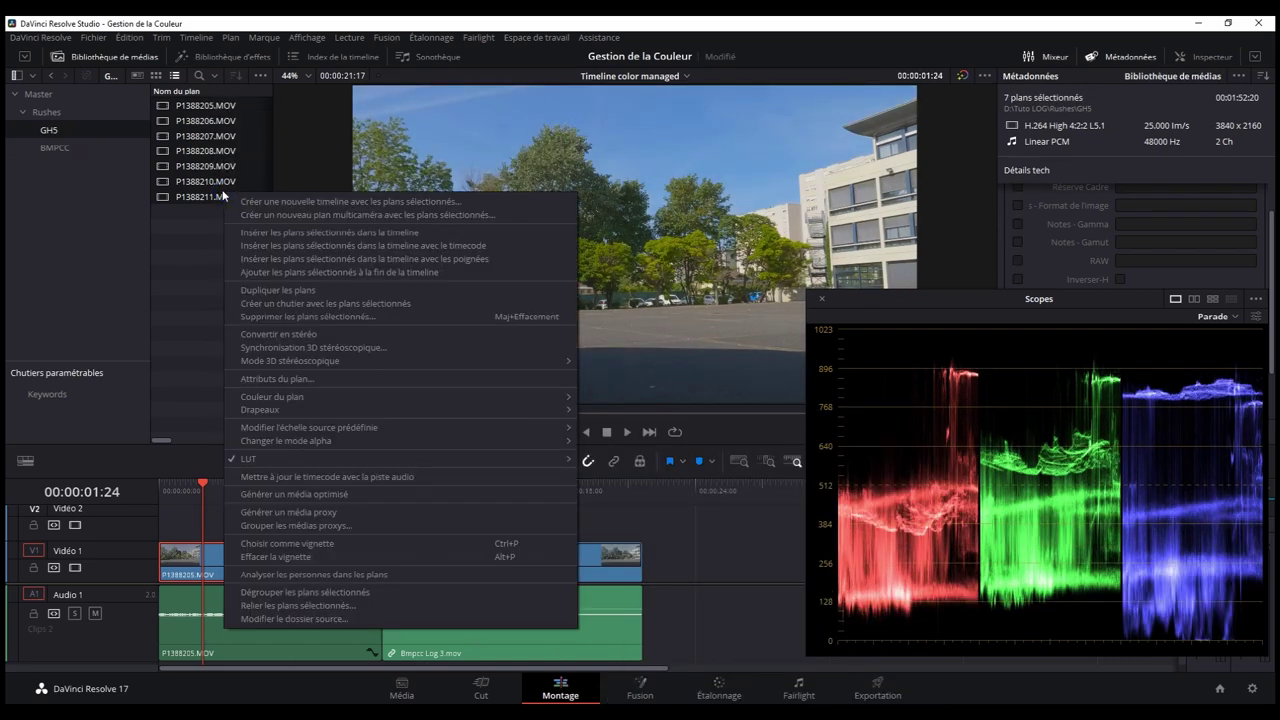
mouse_move(486, 458)
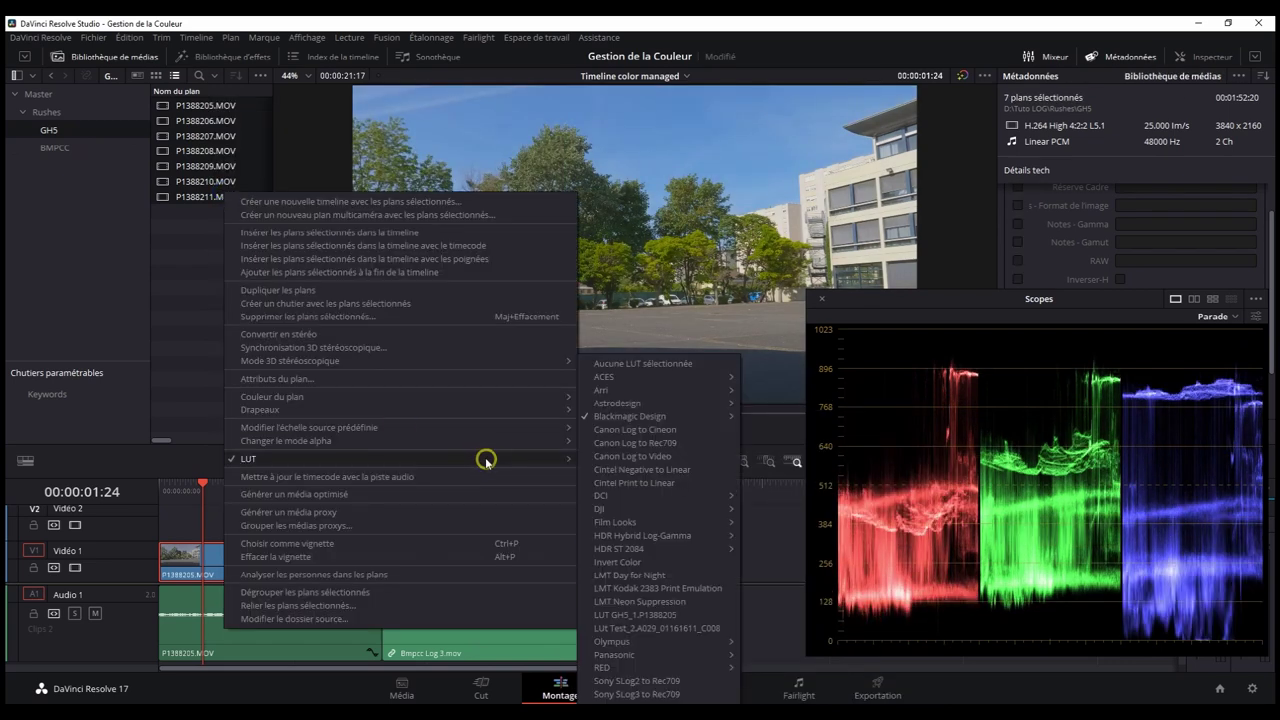
left_click(664, 680)
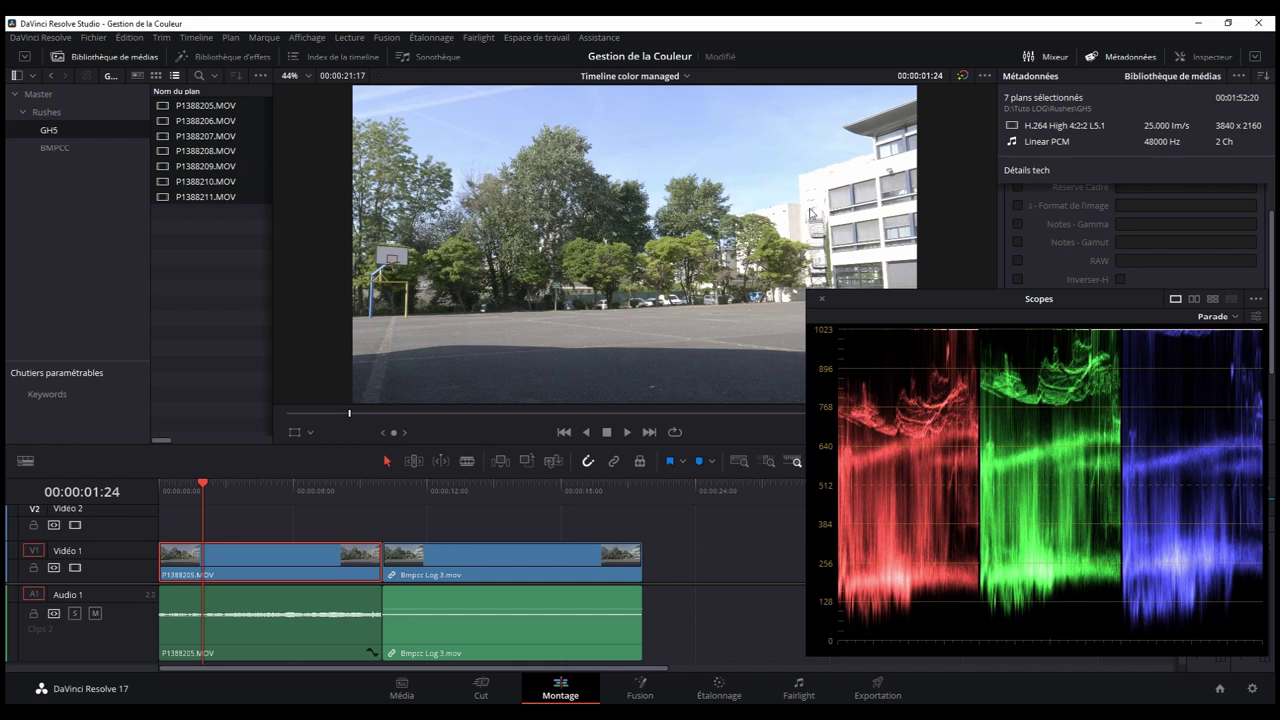
Step: Lower the first clip's Gain to 0.69 on the color page and generate a 33-point CUBE LUT named GH vers REC709 from it
left_click(721, 688)
left_click_drag(330, 634, 119, 651)
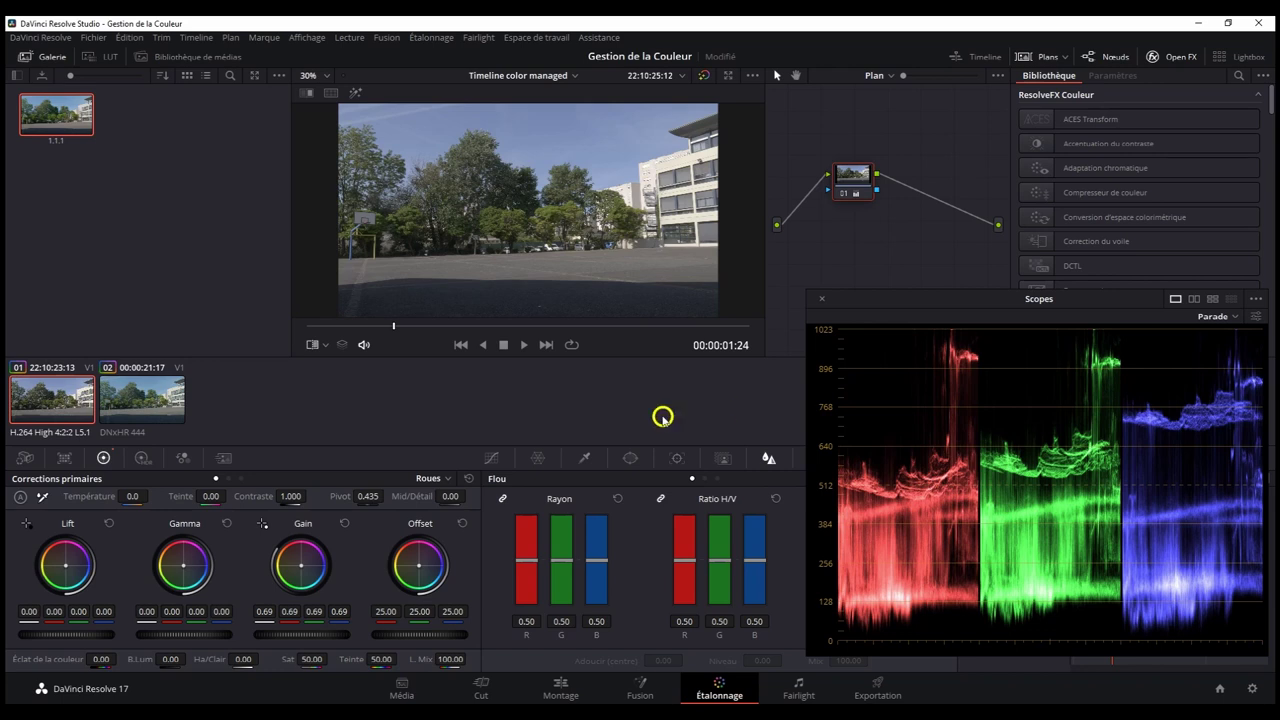
right_click(49, 406)
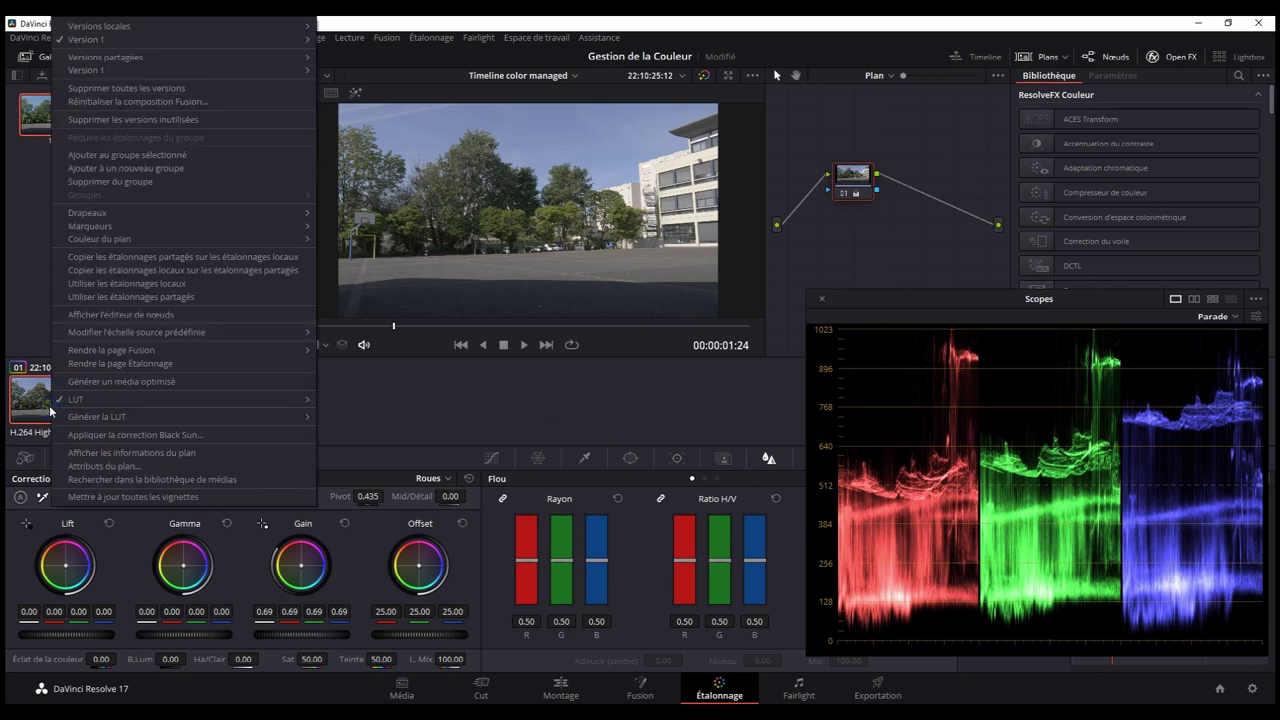
mouse_move(82, 418)
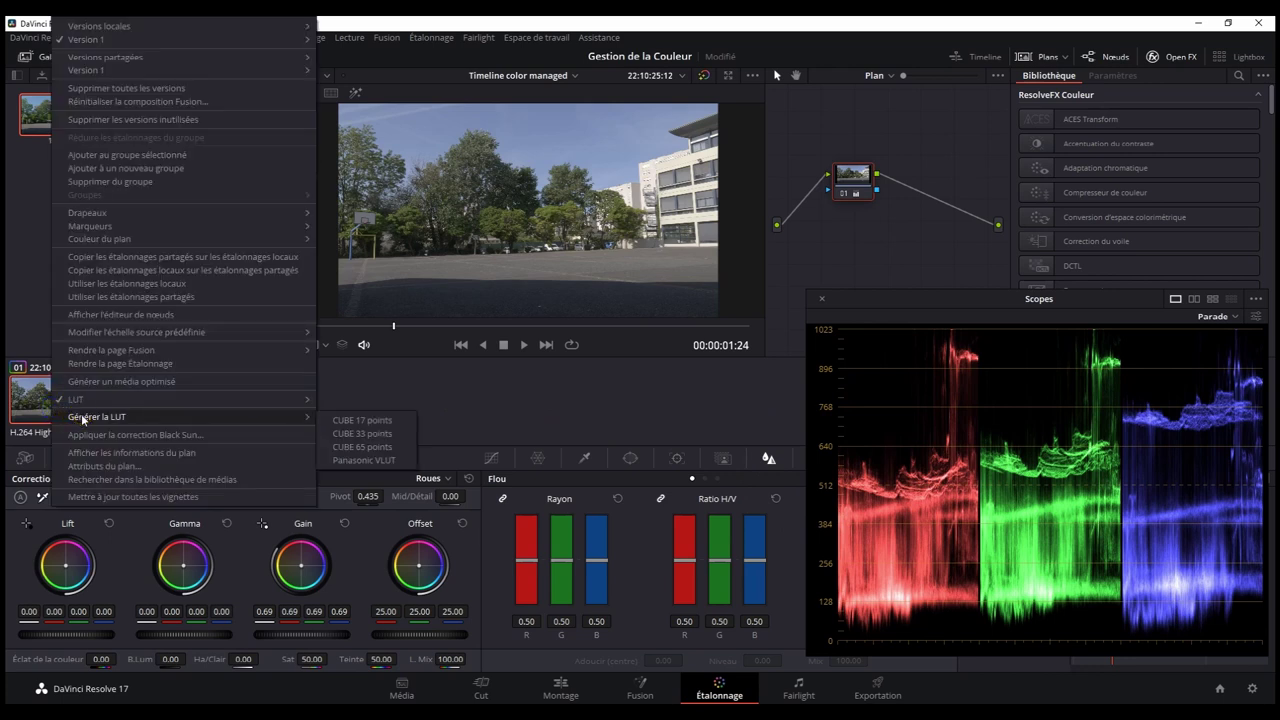
left_click(357, 432)
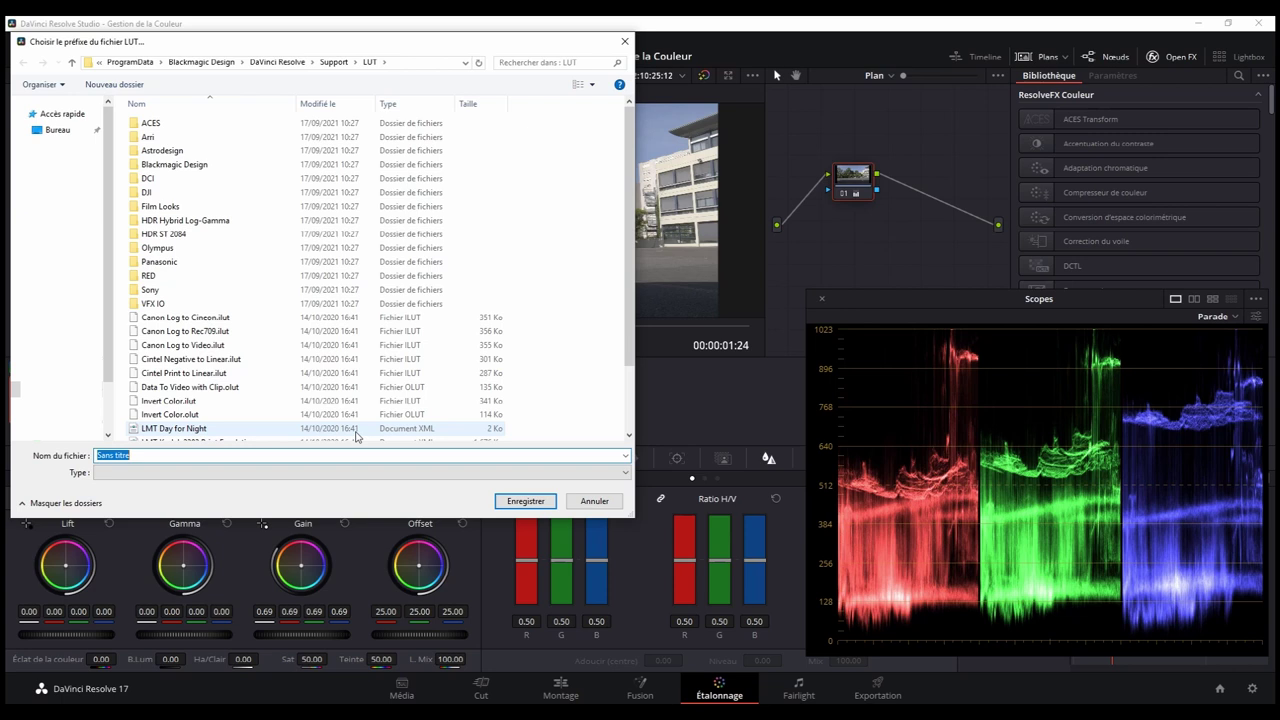
type("GH vers REC709")
key("Return")
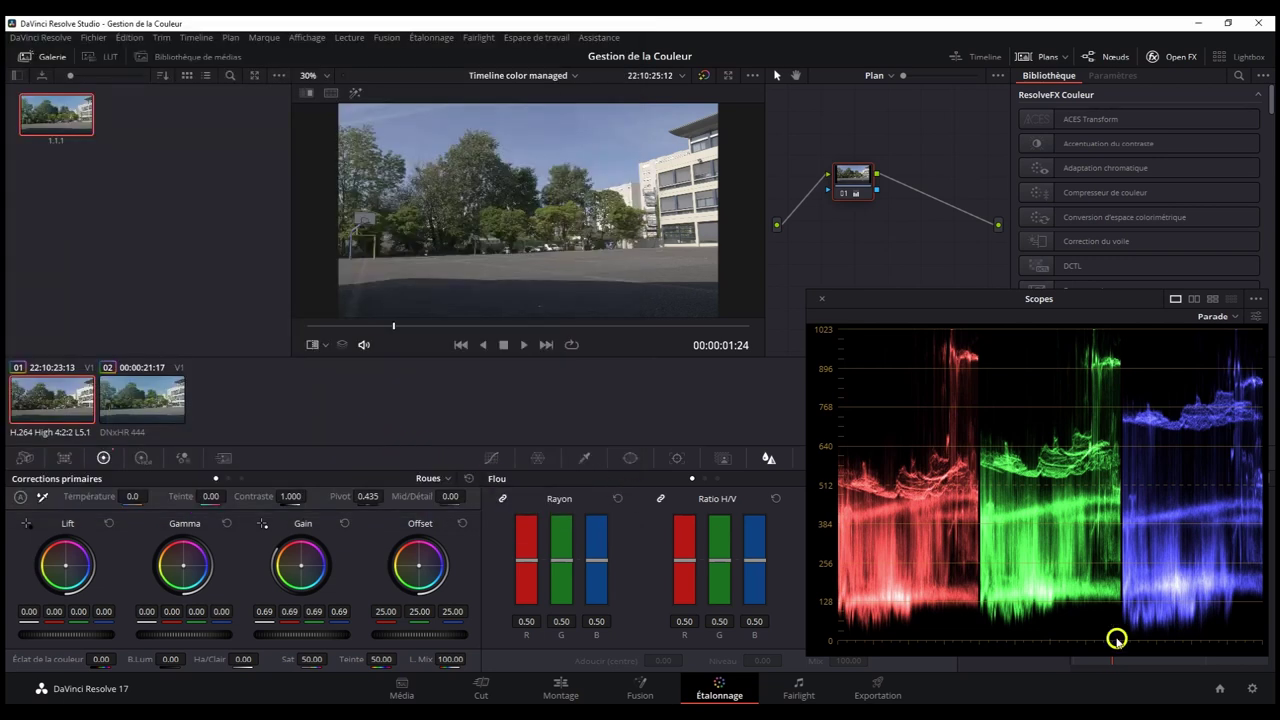
Step: Update the LUT lists in the project's color management settings and save the settings
left_click(1253, 689)
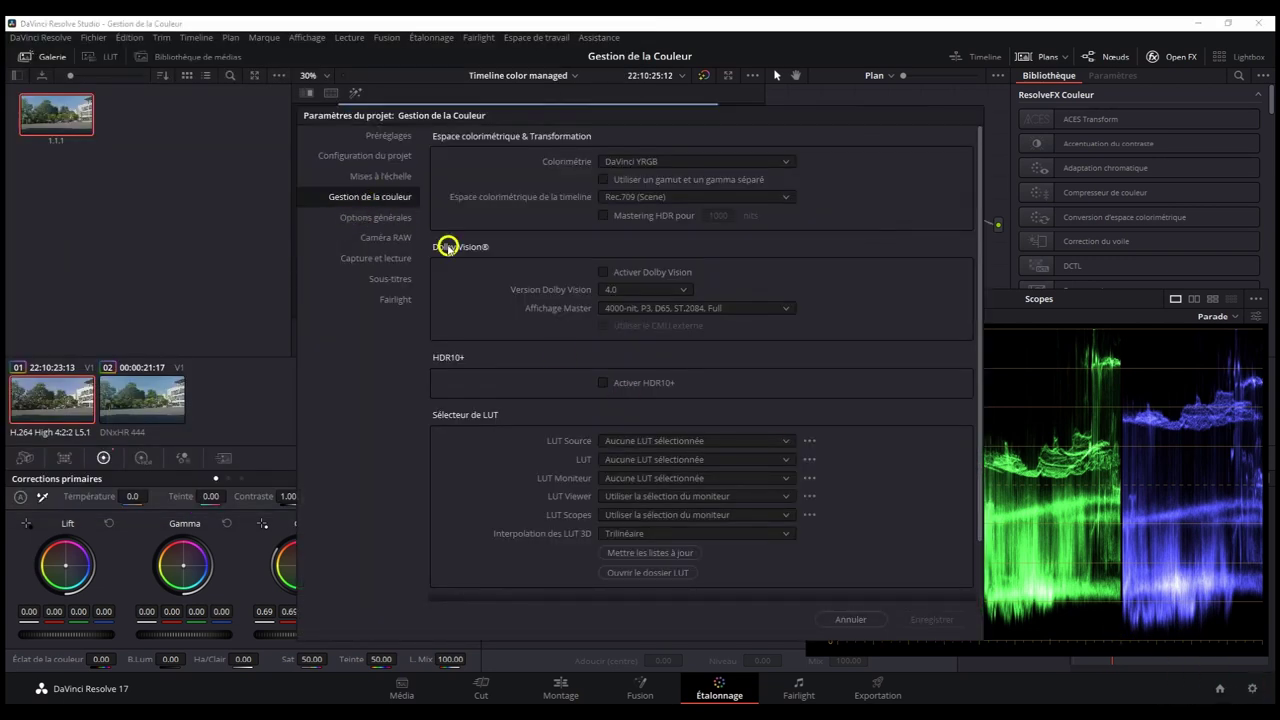
left_click(676, 553)
left_click(676, 553)
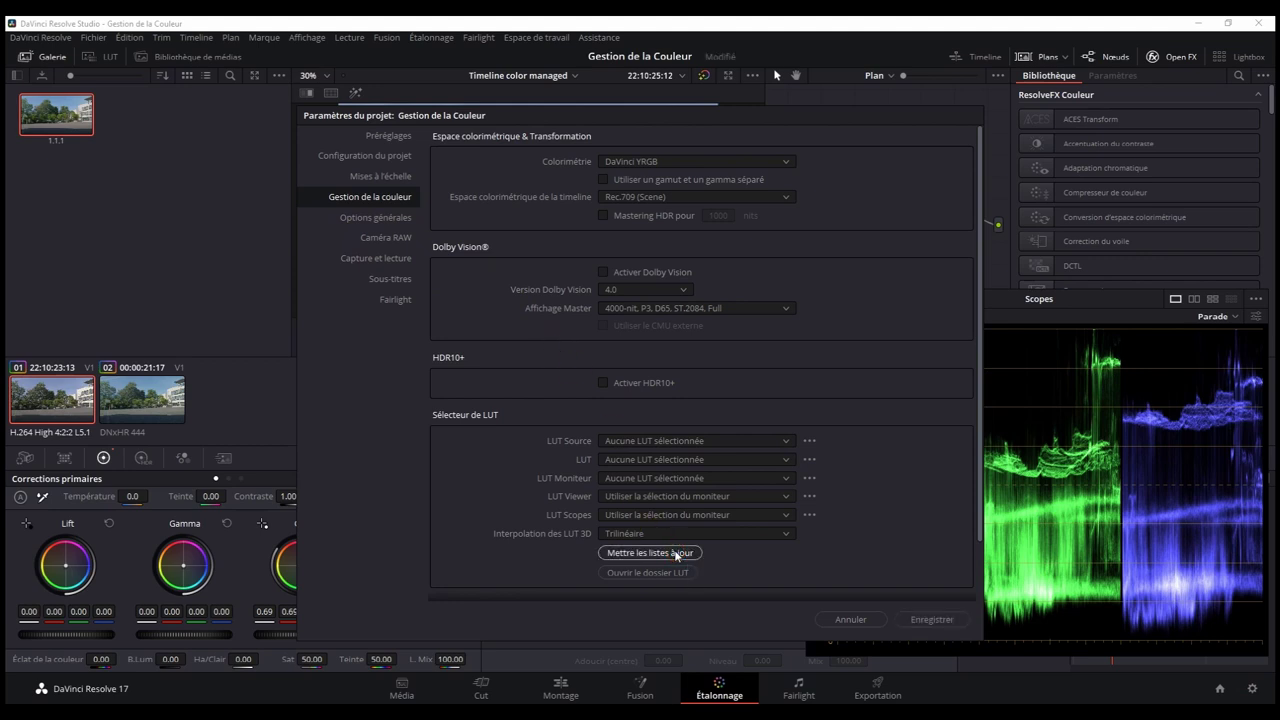
left_click(924, 622)
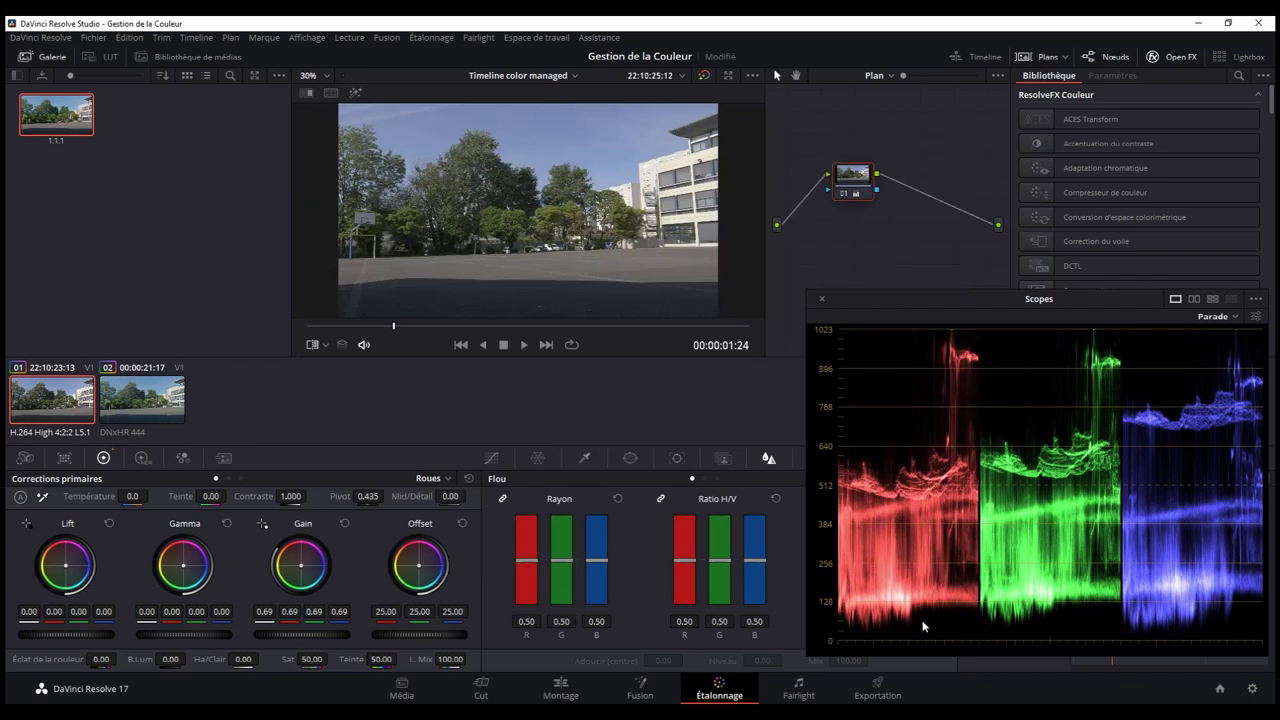
Step: Find the GH vers REC709 LUT among the LUTs offered for the first clip
right_click(80, 400)
left_click(126, 400)
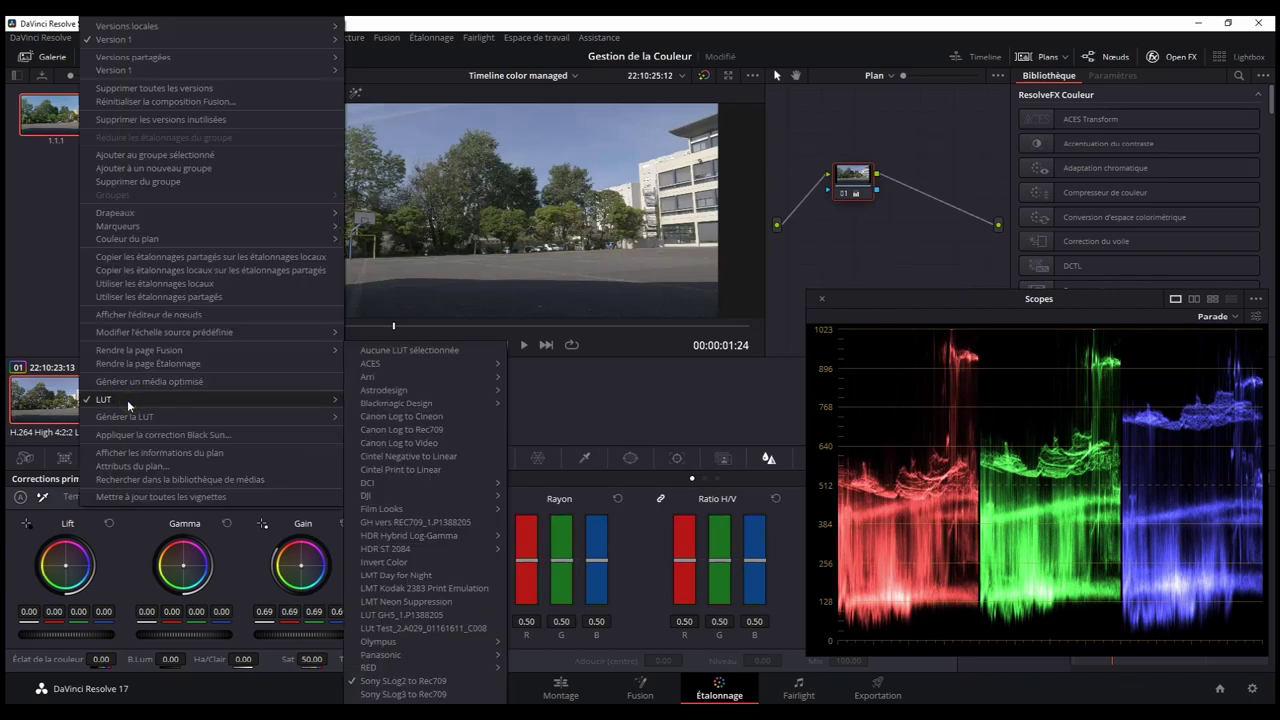
left_click(400, 523)
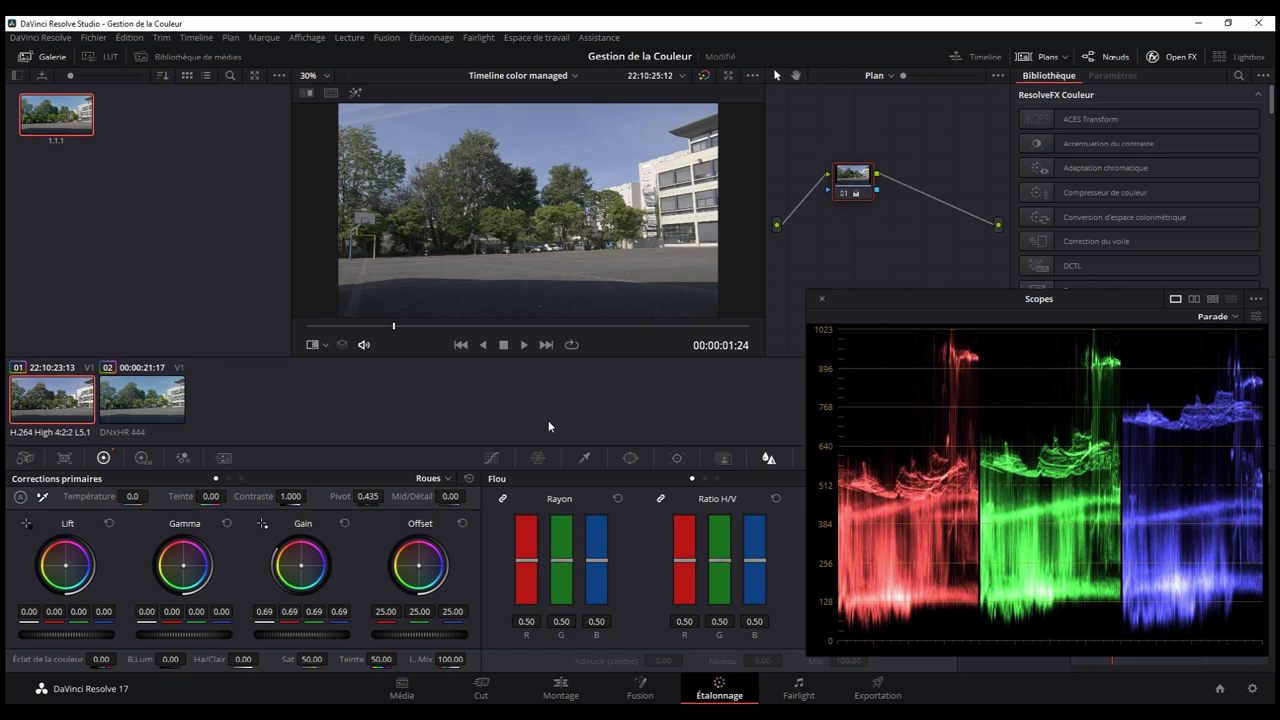
Step: Save the project and reset the grade of the first clip's node
key("ctrl+s")
right_click(864, 190)
left_click(891, 207)
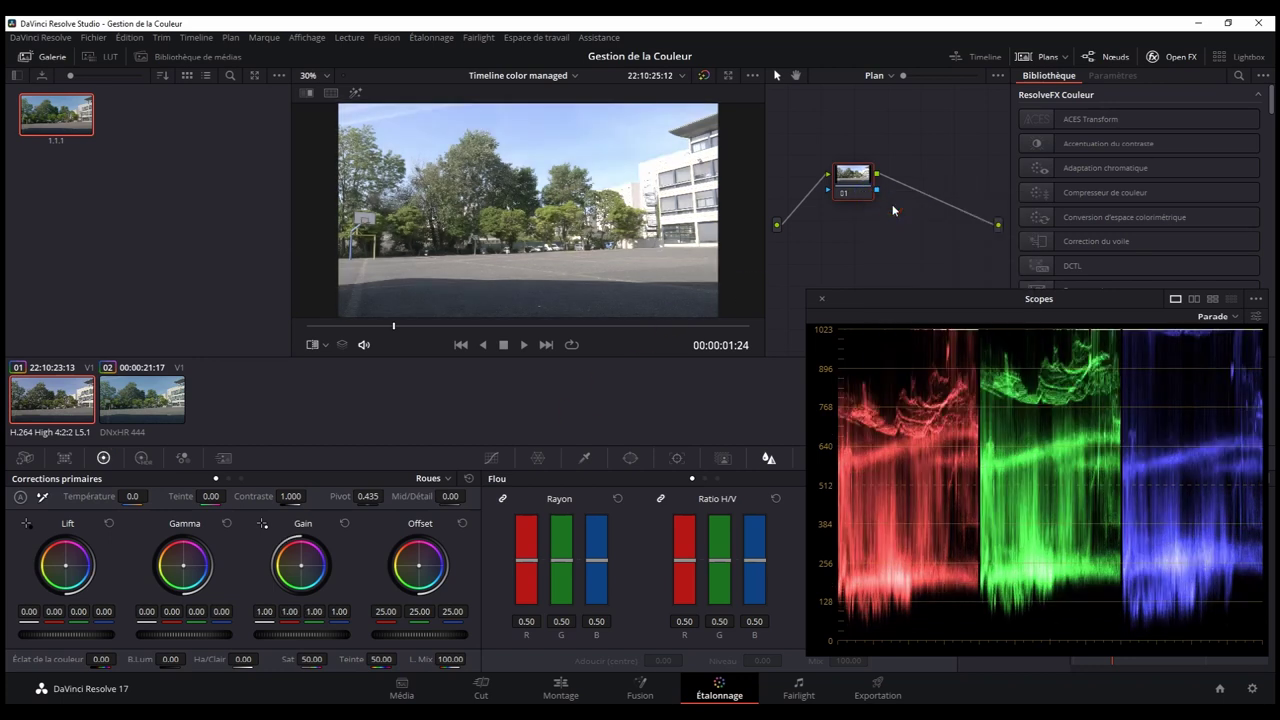
Step: Return to the edit page and remove the LUT from all GH5 clips
key("shift+4")
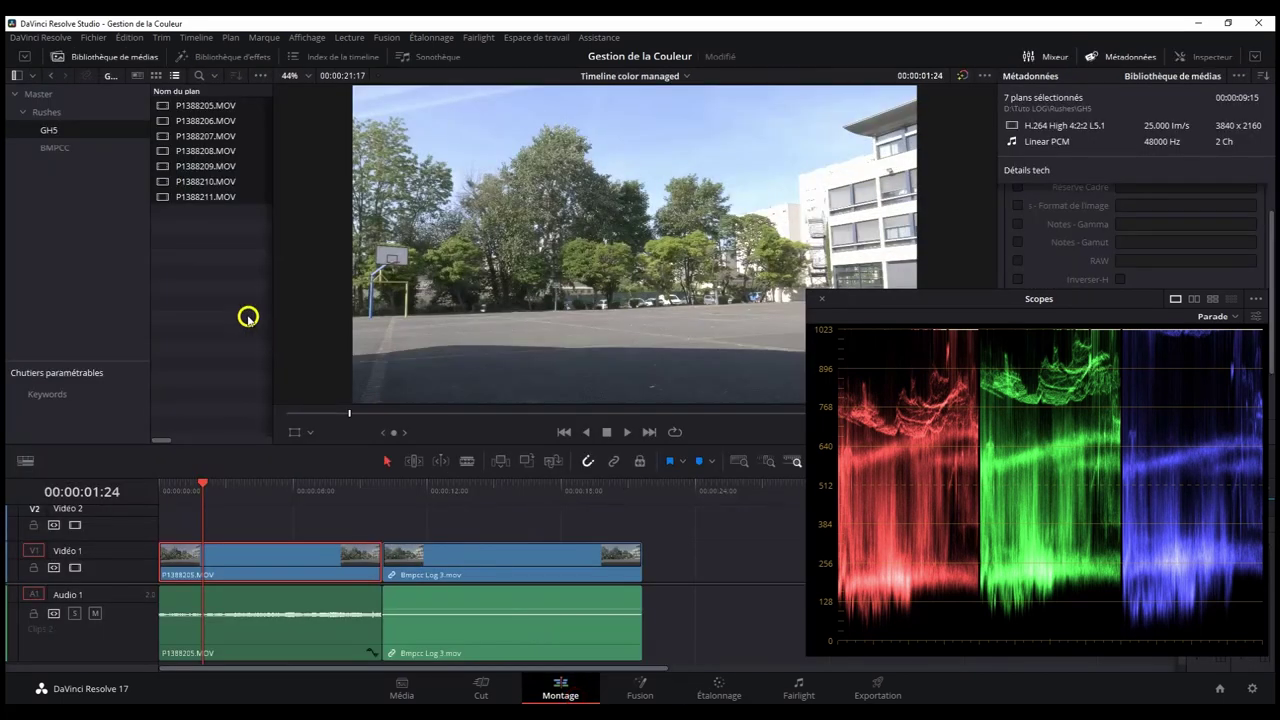
right_click(211, 190)
mouse_move(545, 456)
left_click(665, 351)
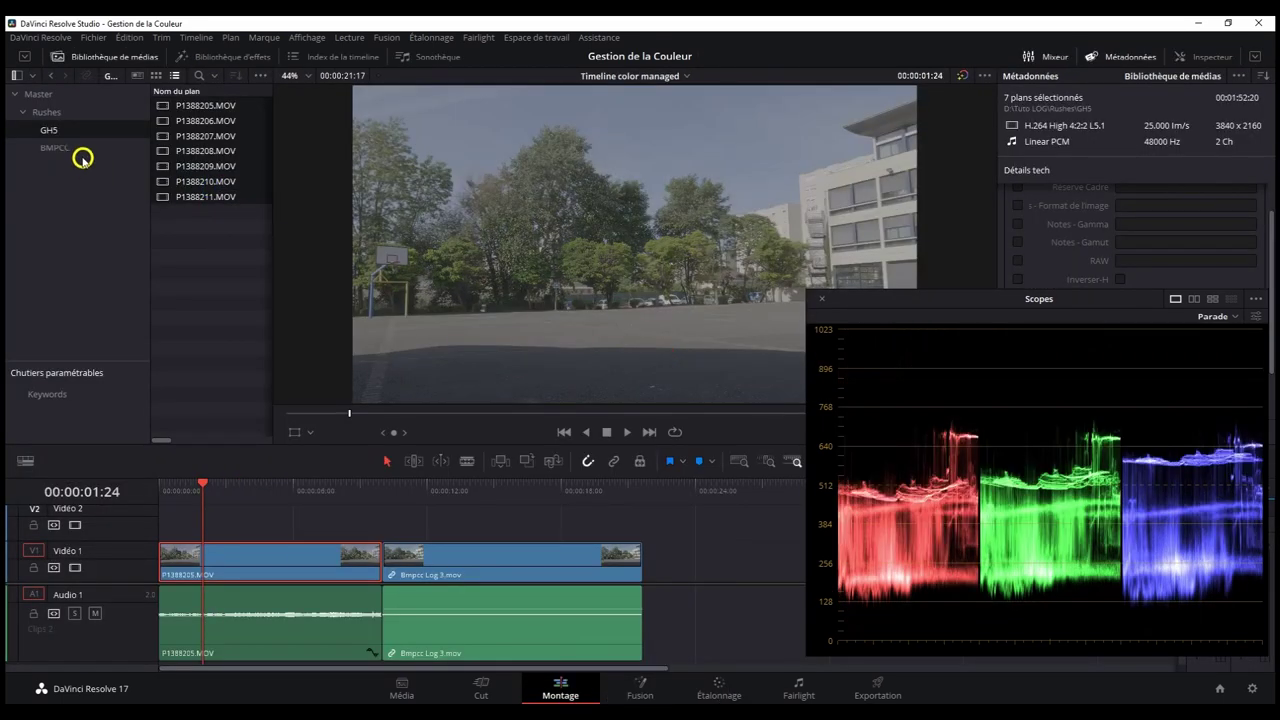
Step: Remove the LUT from all clips in the BMPCC bin
left_click(55, 148)
left_click_drag(166, 205, 222, 102)
right_click(227, 101)
mouse_move(551, 366)
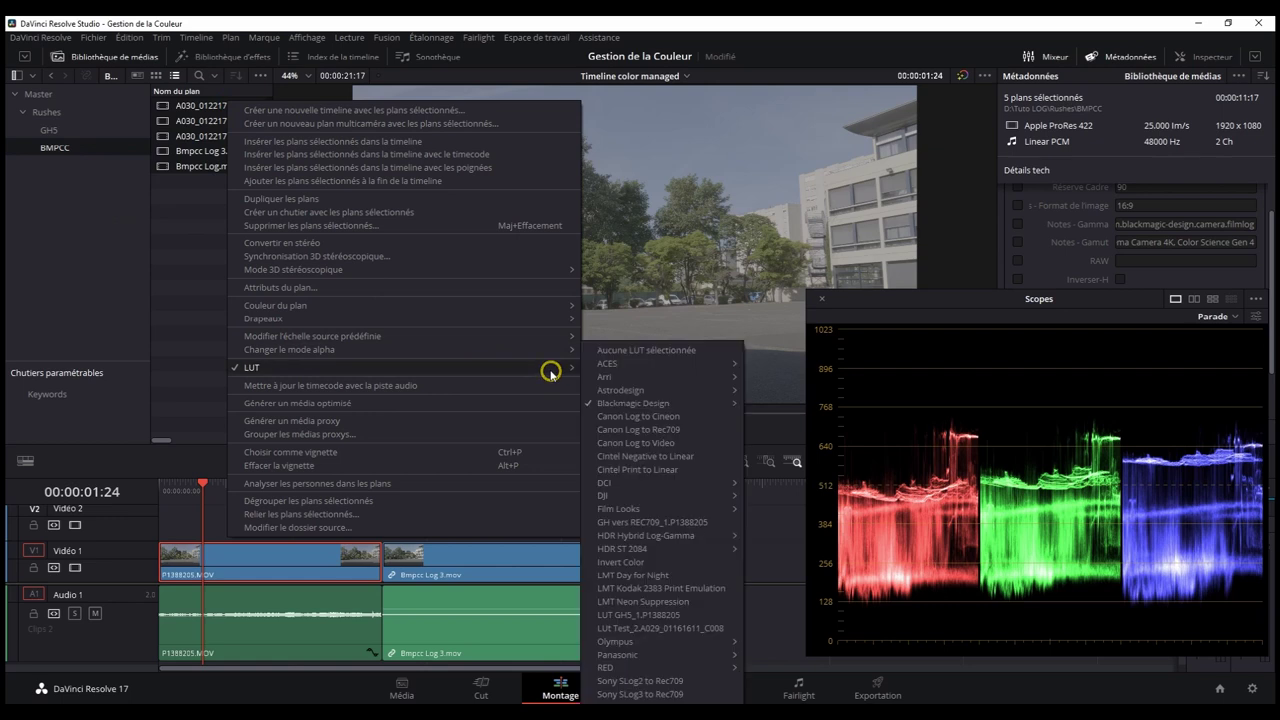
left_click(666, 363)
left_click(198, 336)
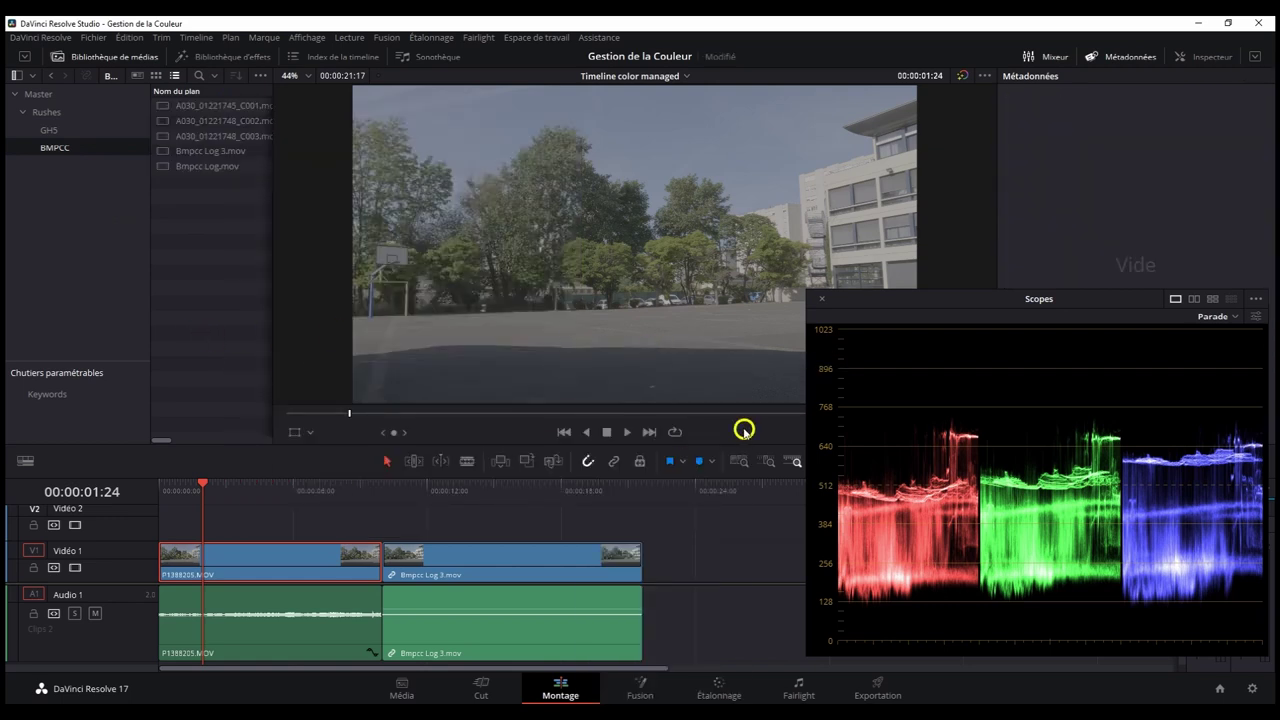
Step: Set the project's color science to DaVinci YRGB Color Managed with DaVinci Wide Gamut, save, and view the Bmpcc Log 3 clip
left_click(1252, 689)
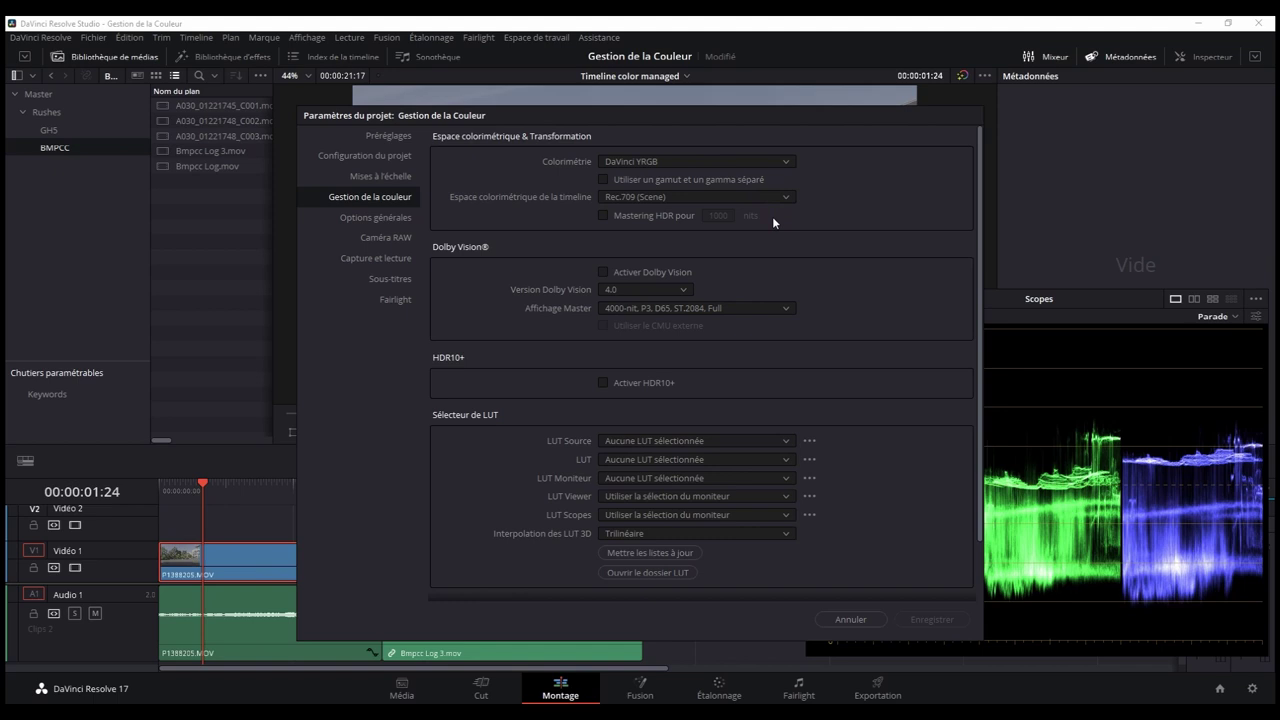
left_click(752, 162)
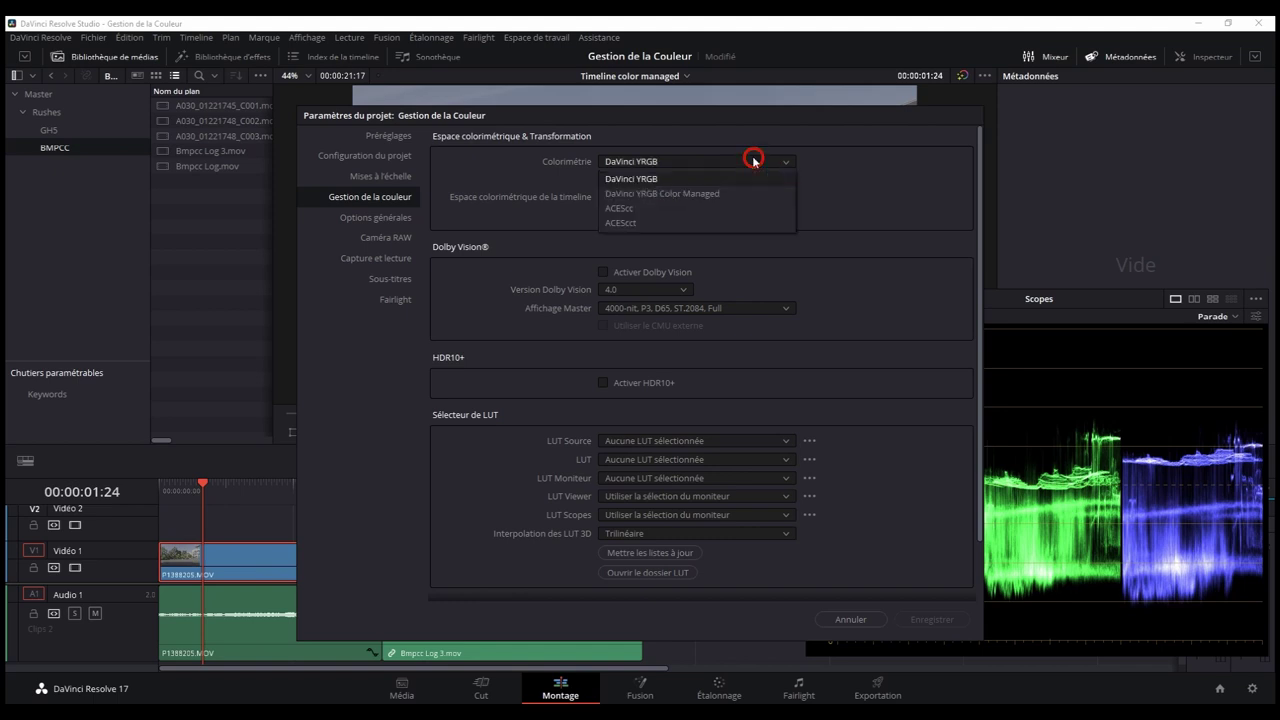
left_click(733, 193)
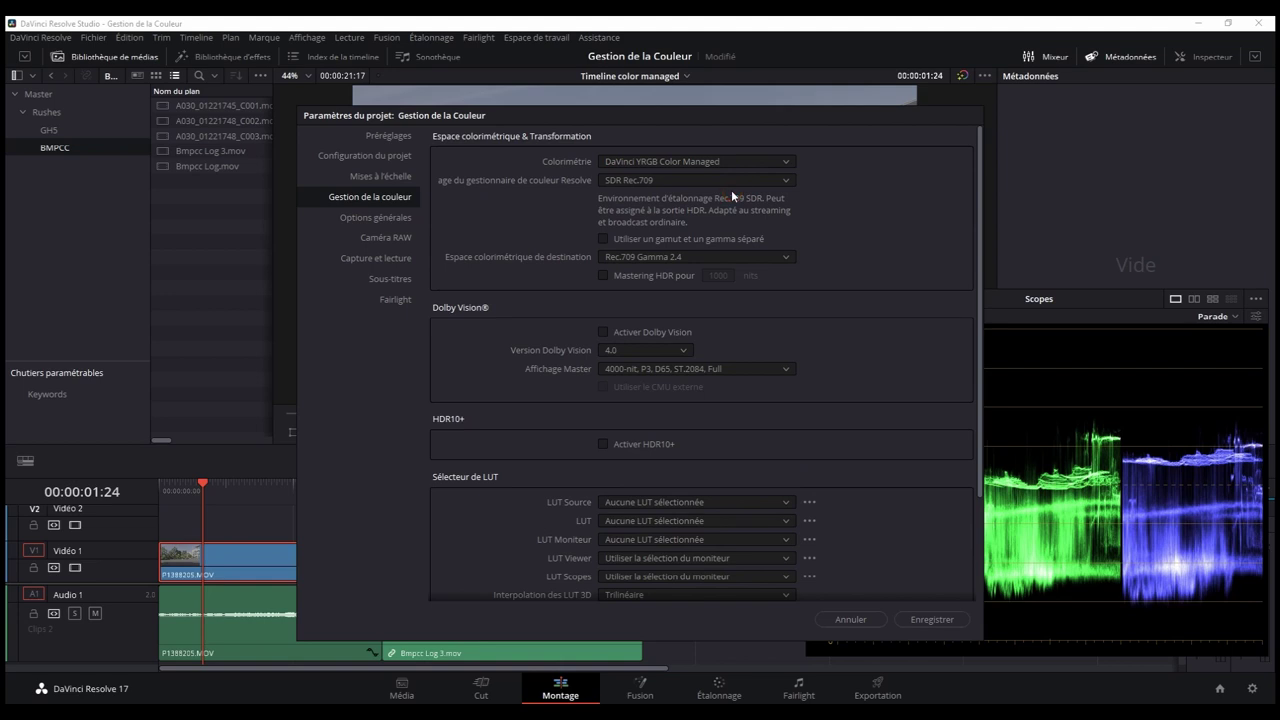
left_click(733, 182)
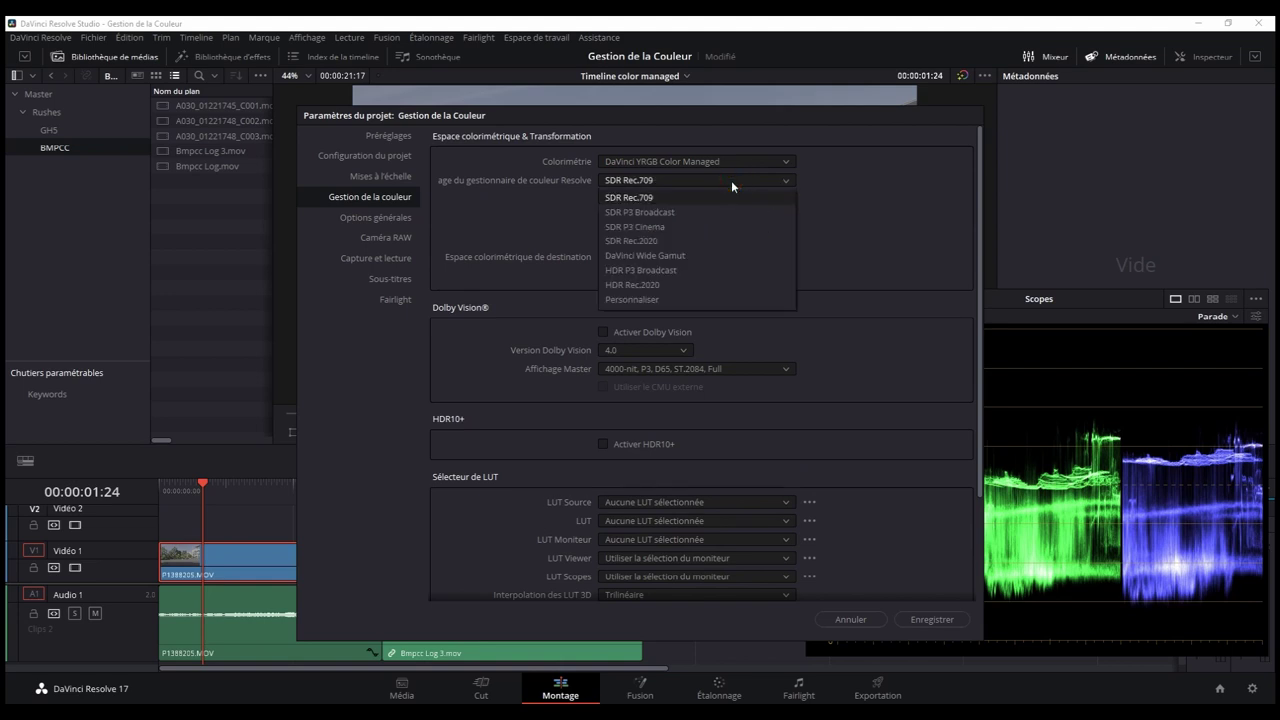
left_click(674, 257)
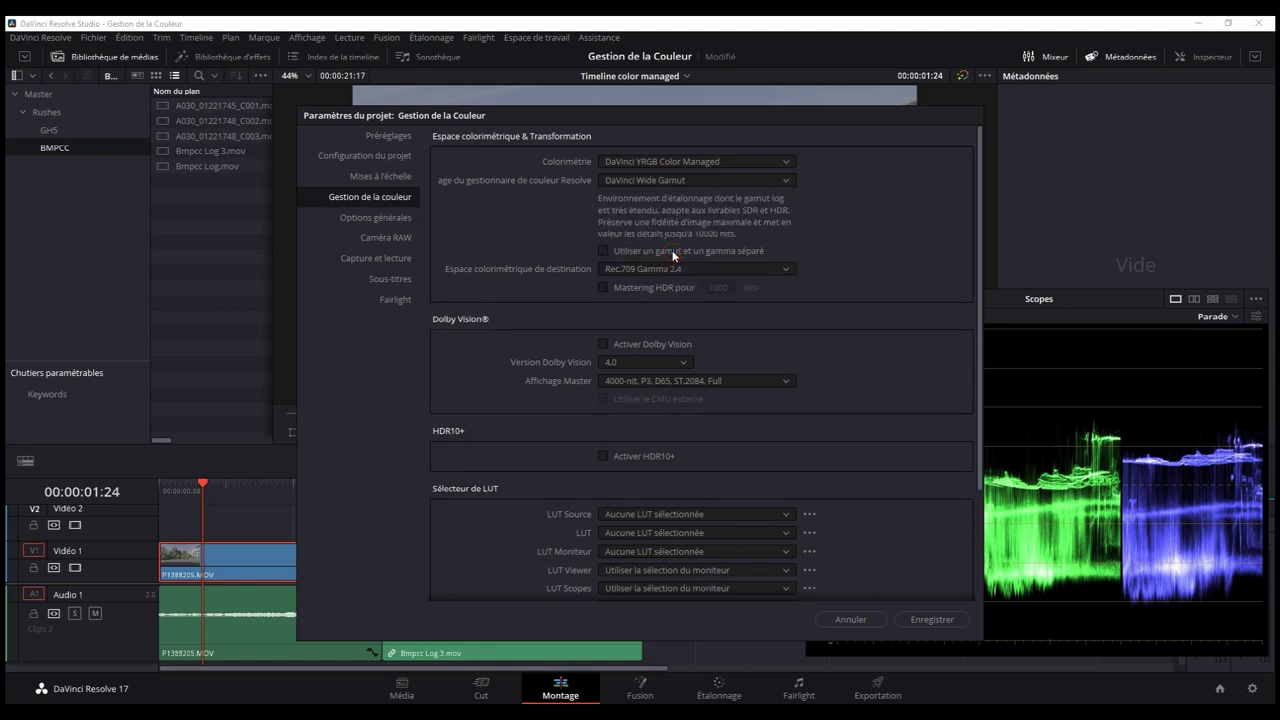
left_click(678, 255)
left_click(930, 619)
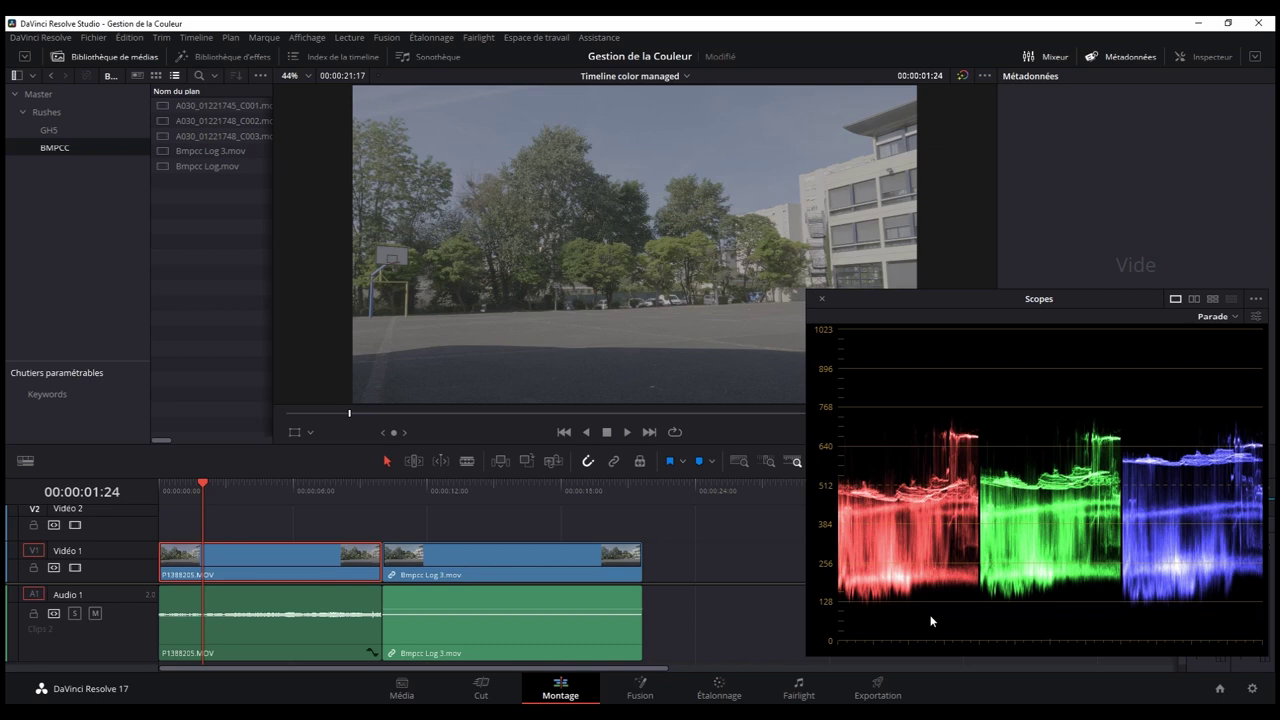
left_click(541, 491)
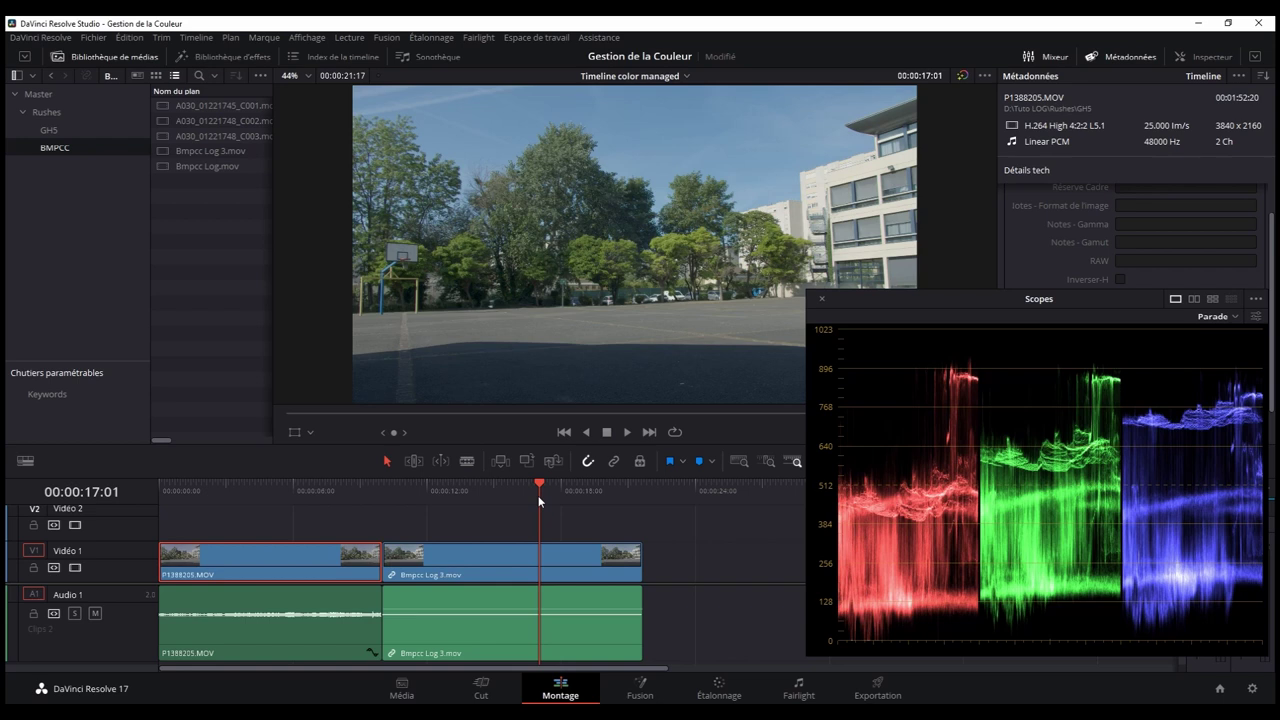
Step: Check the gamma and gamut metadata of the Bmpcc Log 3 and P1388205 clips, and view the GH5 image
left_click(515, 555)
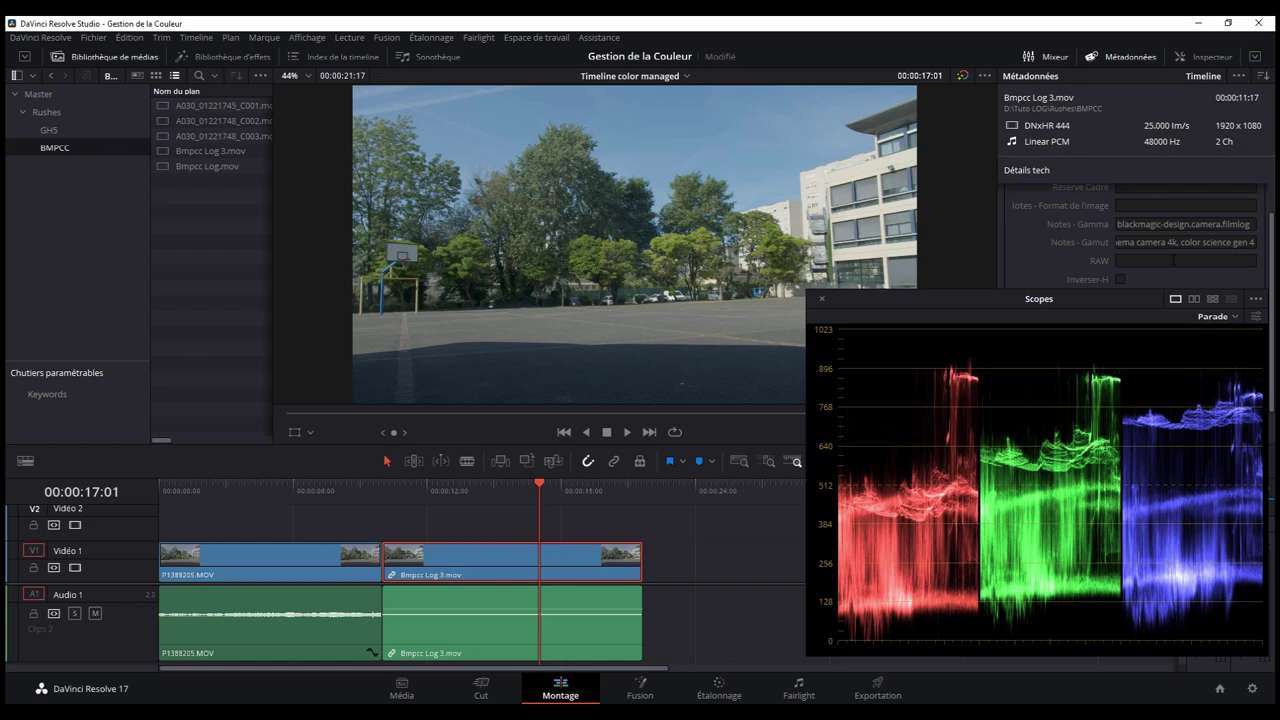
left_click(285, 553)
left_click(216, 491)
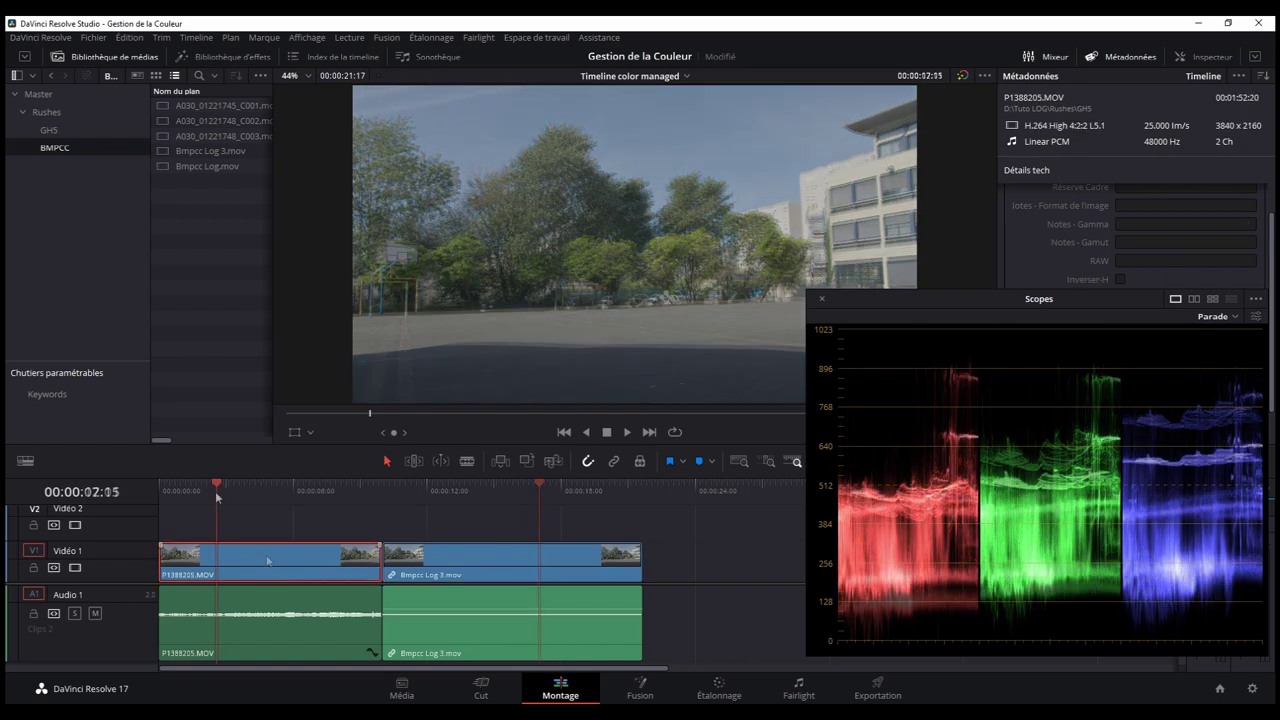
Step: Override the project's source color space for all clips in the GH5 bin
left_click(91, 134)
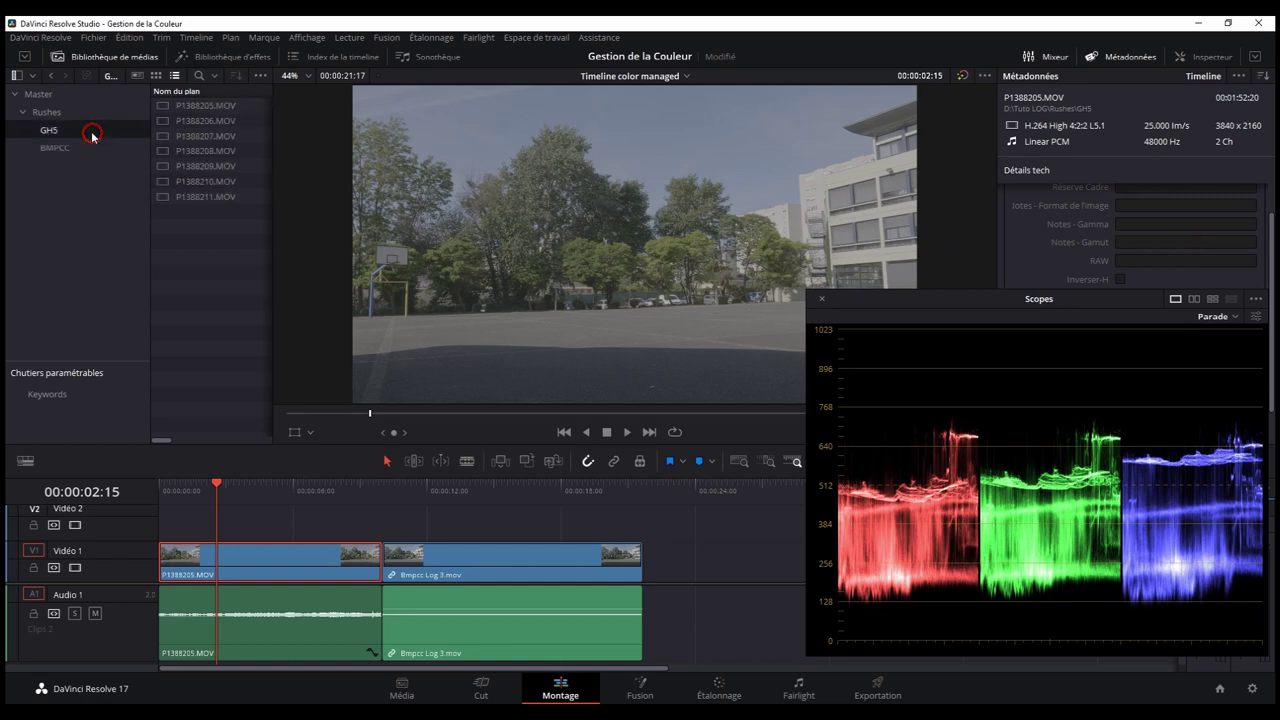
left_click_drag(176, 221, 192, 105)
right_click(192, 105)
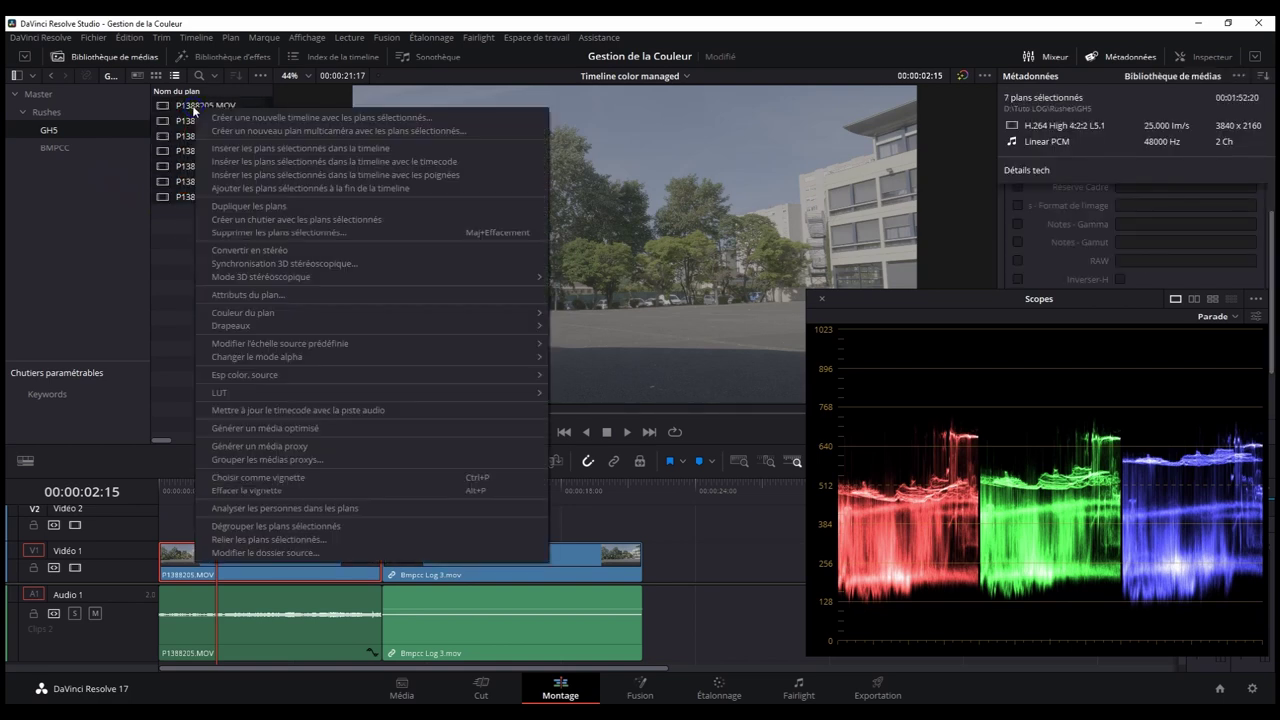
mouse_move(329, 372)
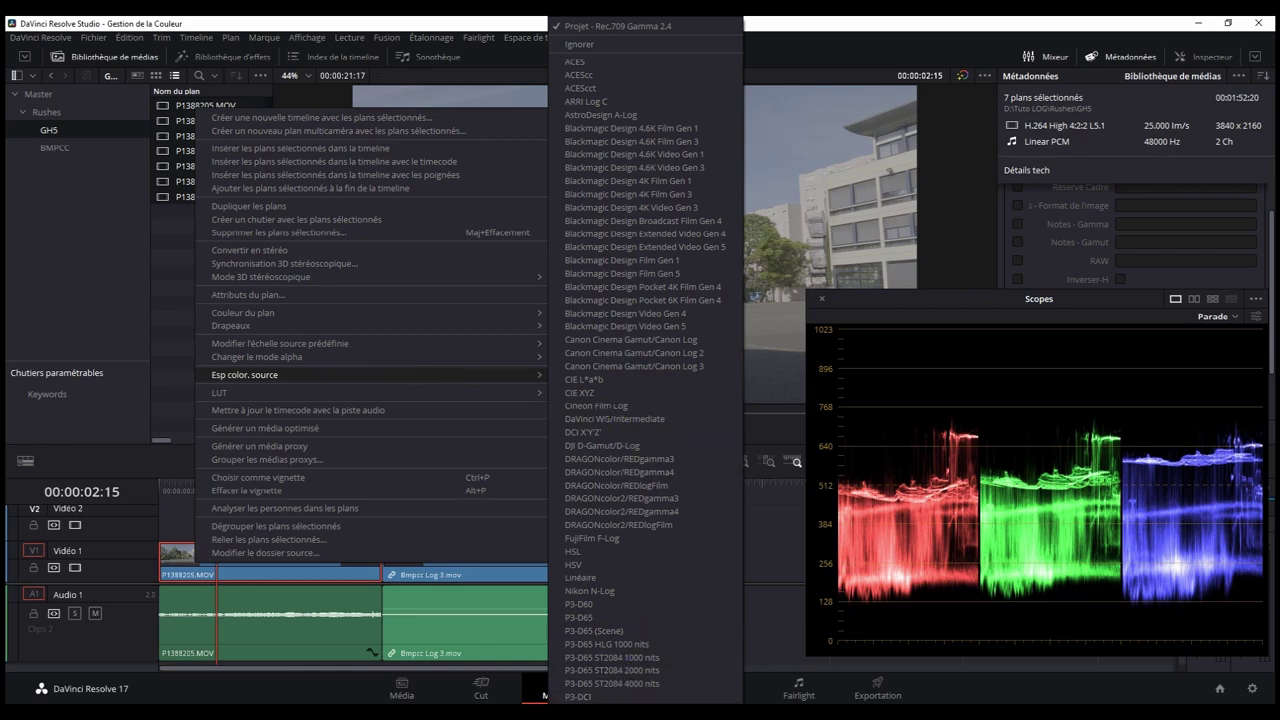
key("Return")
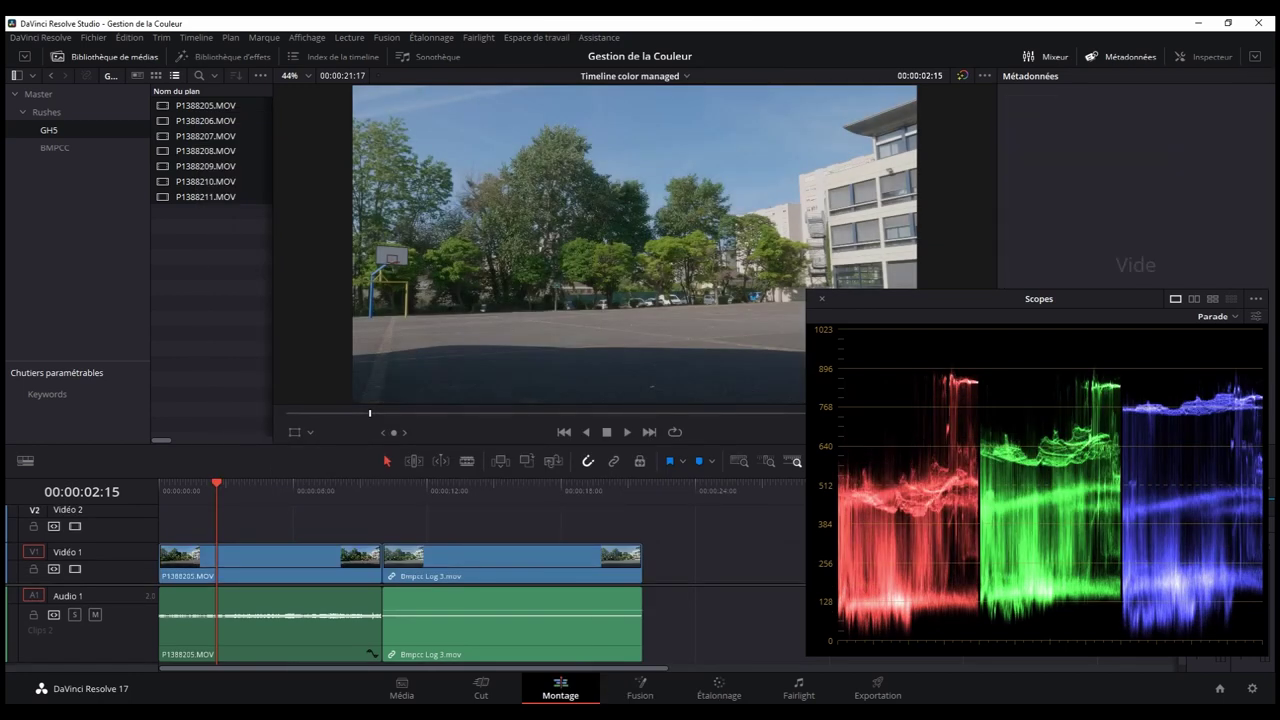
Step: Compare the color-managed GH5 and BMPCC clips in the timeline using the viewer image and the parade scope
left_click(509, 496)
left_click(306, 497)
left_click(474, 490)
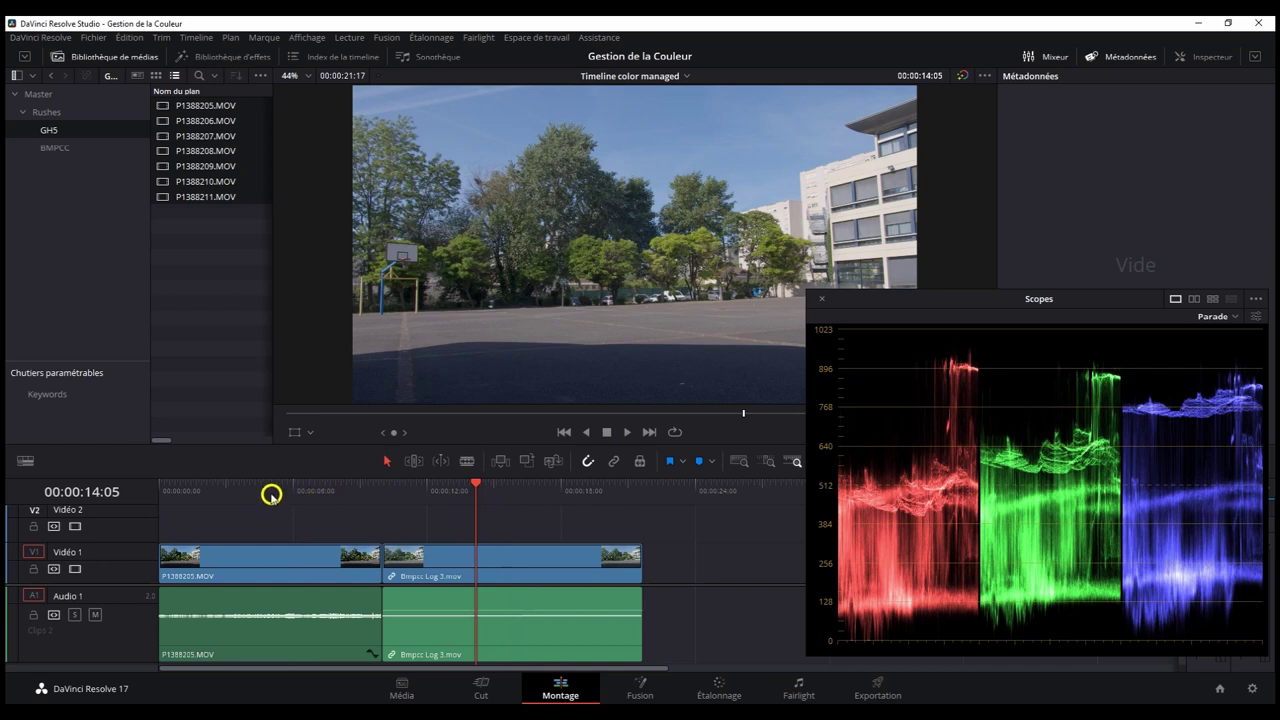
left_click(271, 491)
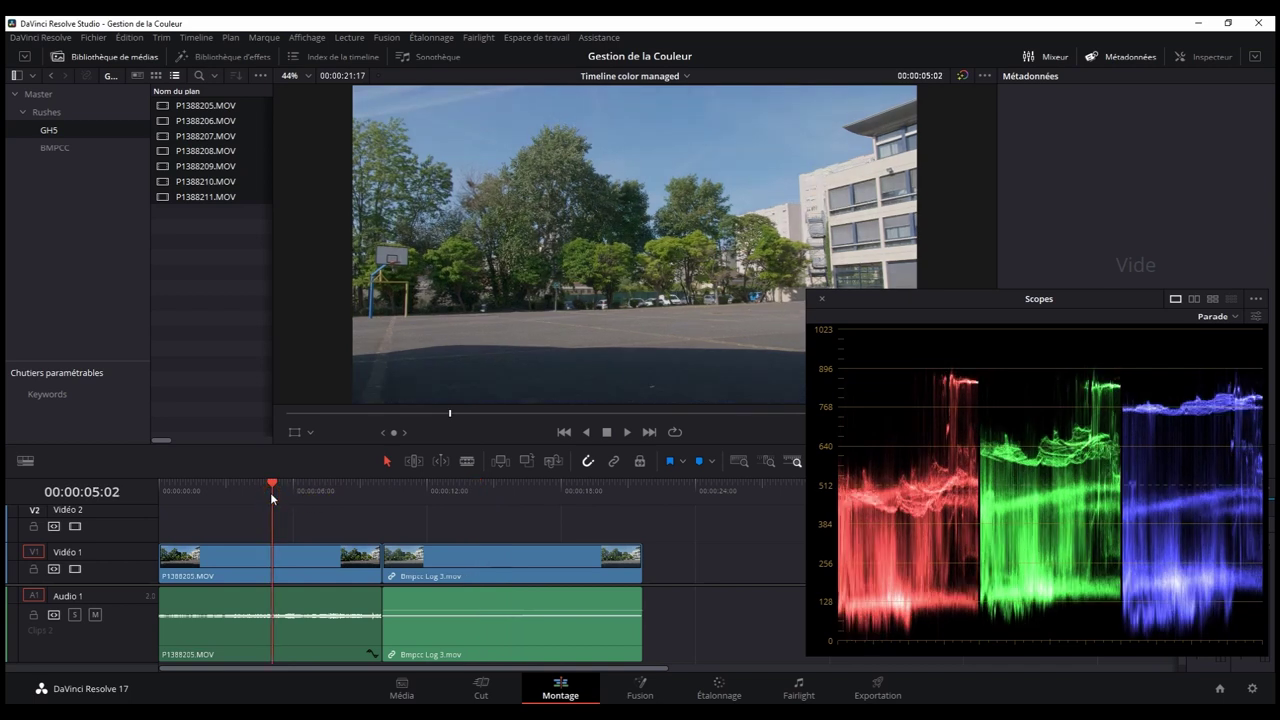
Step: Display the CIE chromaticity scope with DaVinci WG as the additional gamut, and close its settings
left_click(1233, 317)
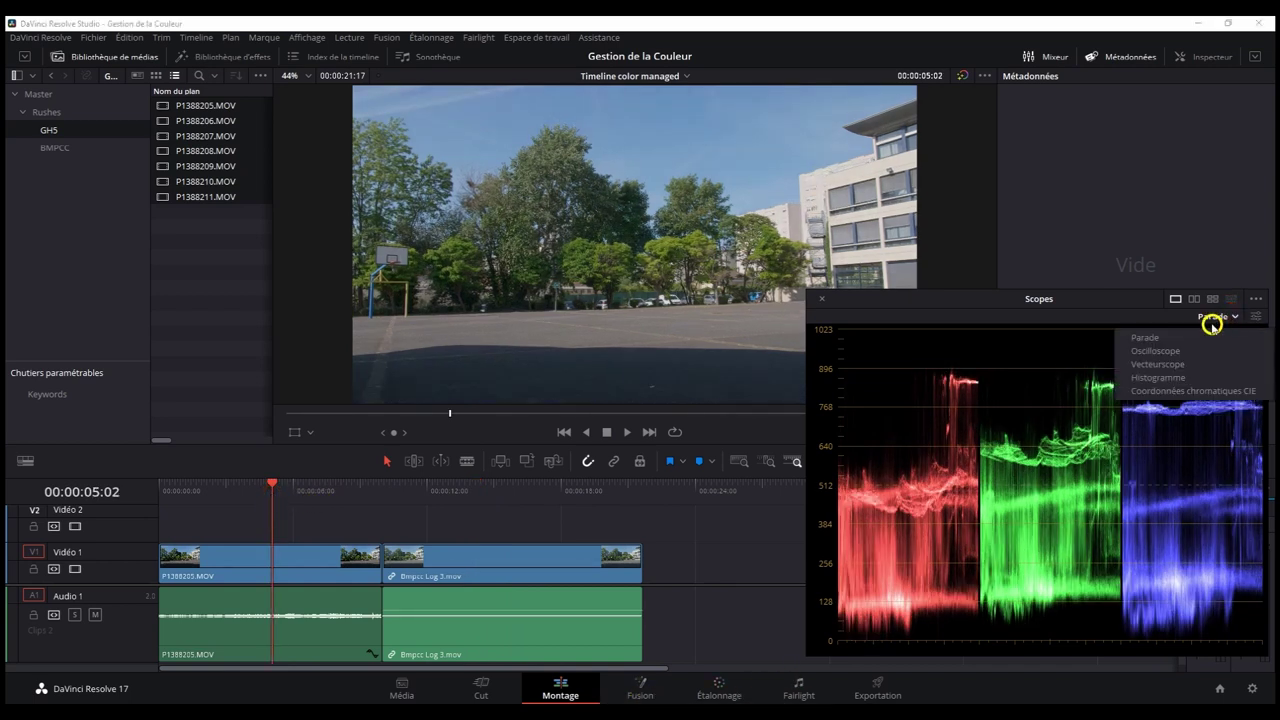
left_click(1173, 396)
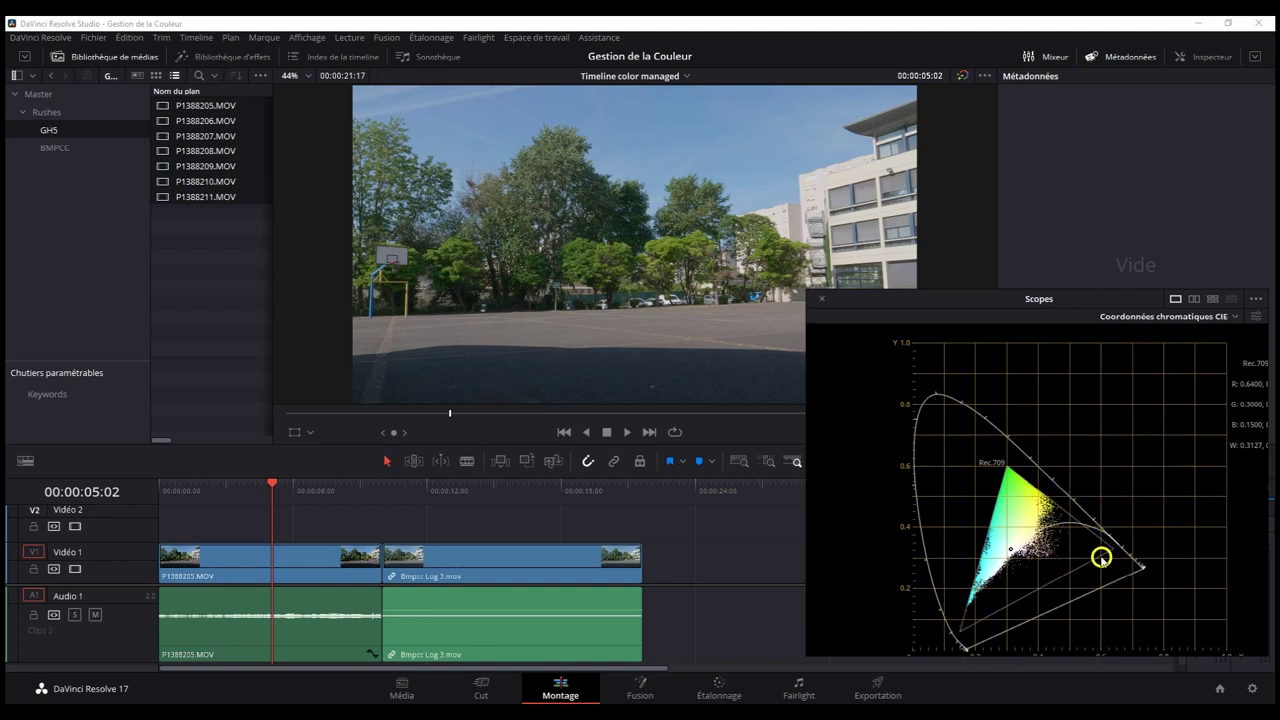
left_click(1255, 318)
scroll(1137, 670, "down", 5)
left_click(1137, 686)
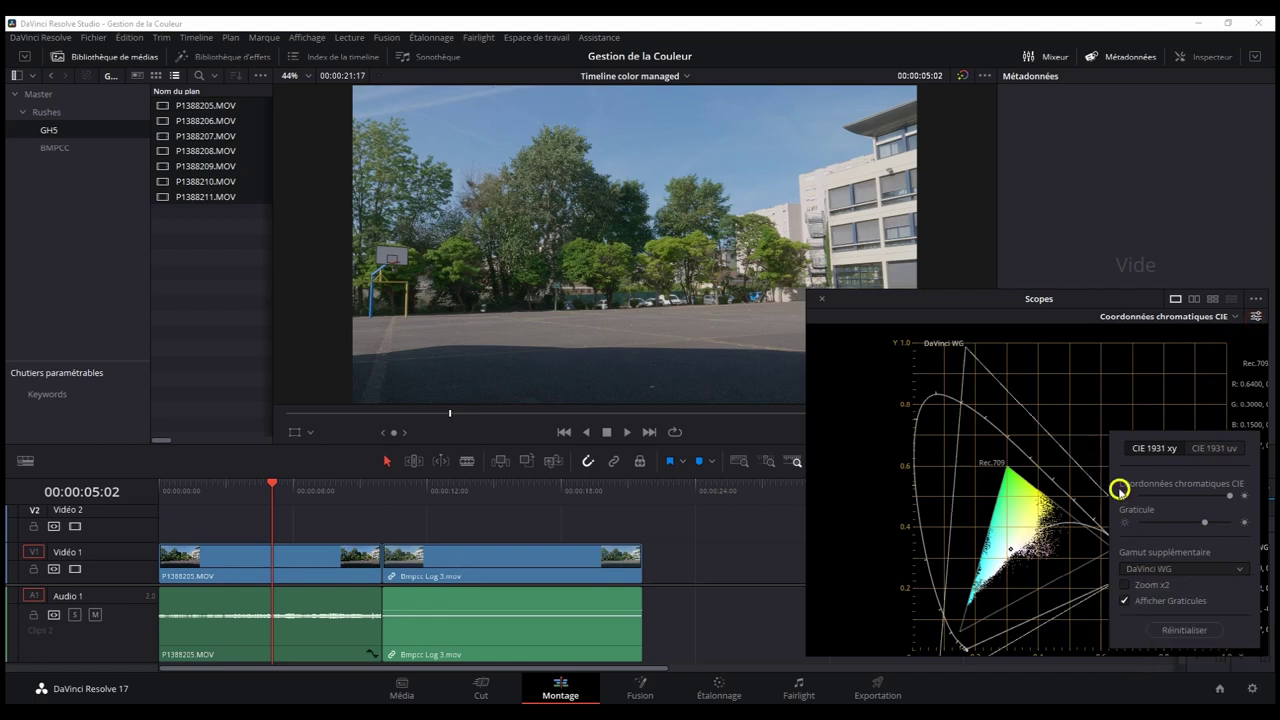
left_click(1124, 415)
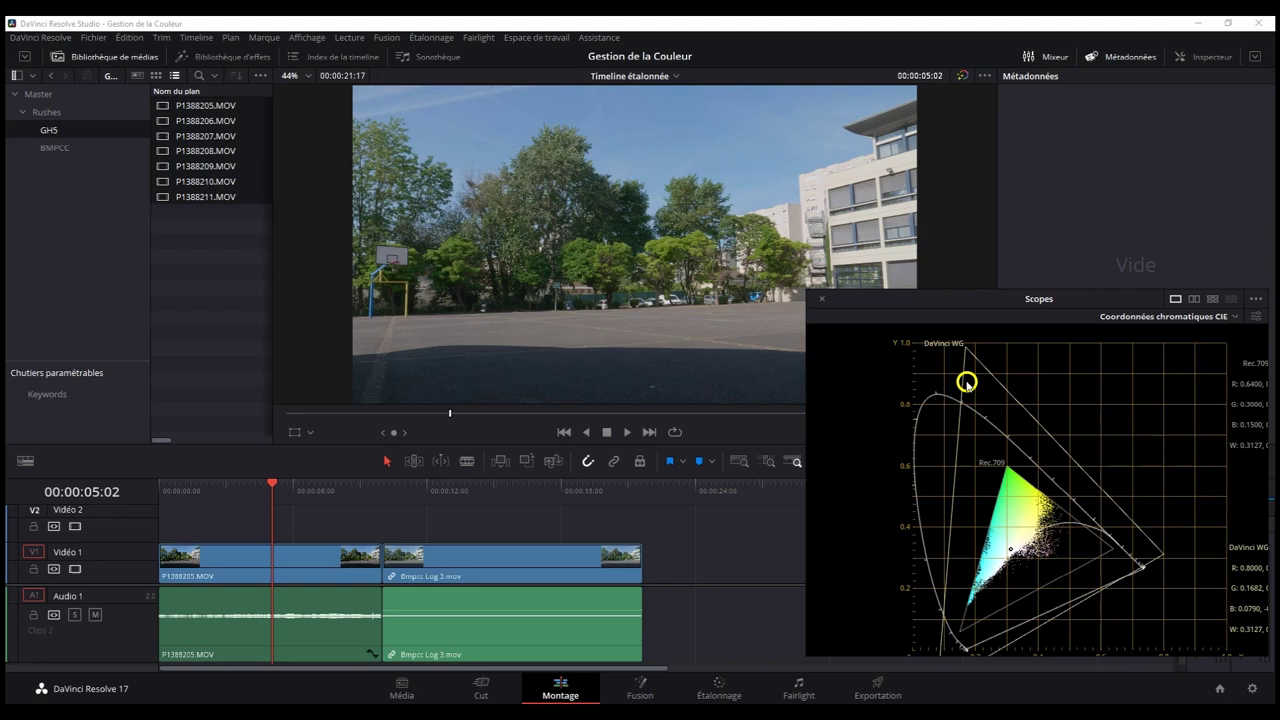